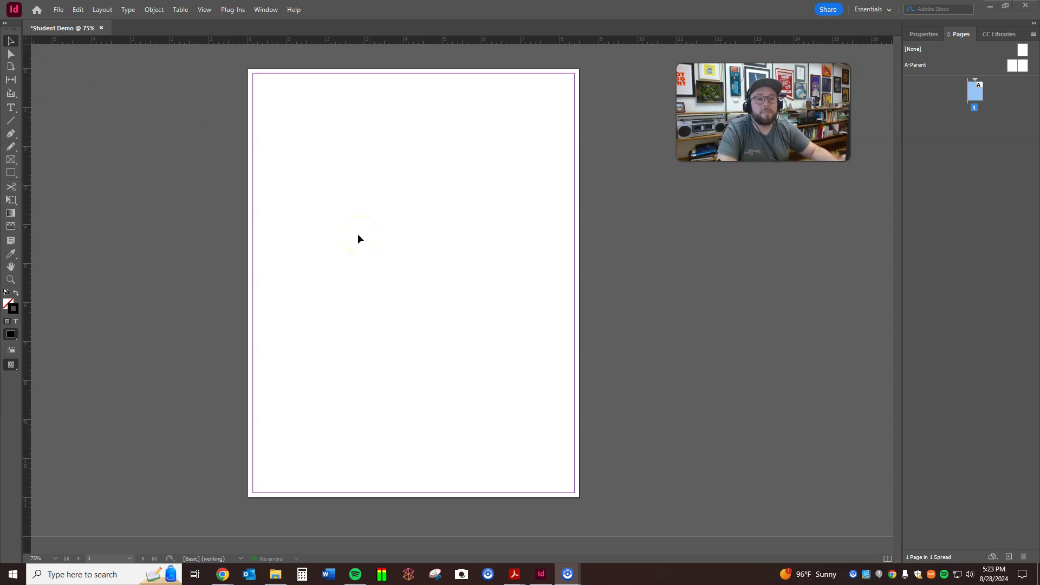
Create a text frame about 8 by 4.6 in across the page's lower half and fill it with placeholder text.
{"action": "left_click", "coordinate": [11, 107]}
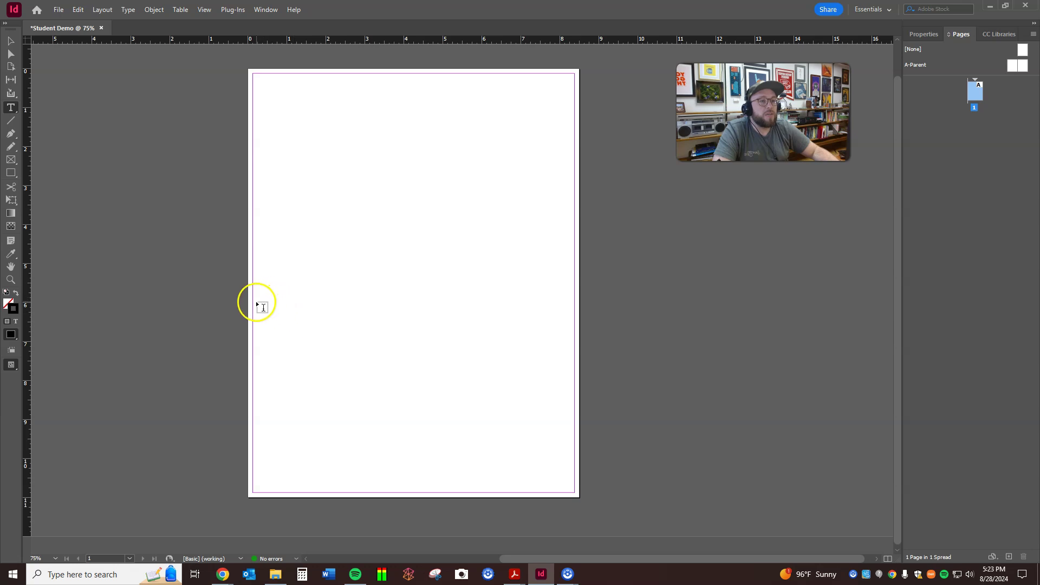
{"action": "left_click_drag", "start_coordinate": [255, 304], "coordinate": [569, 484]}
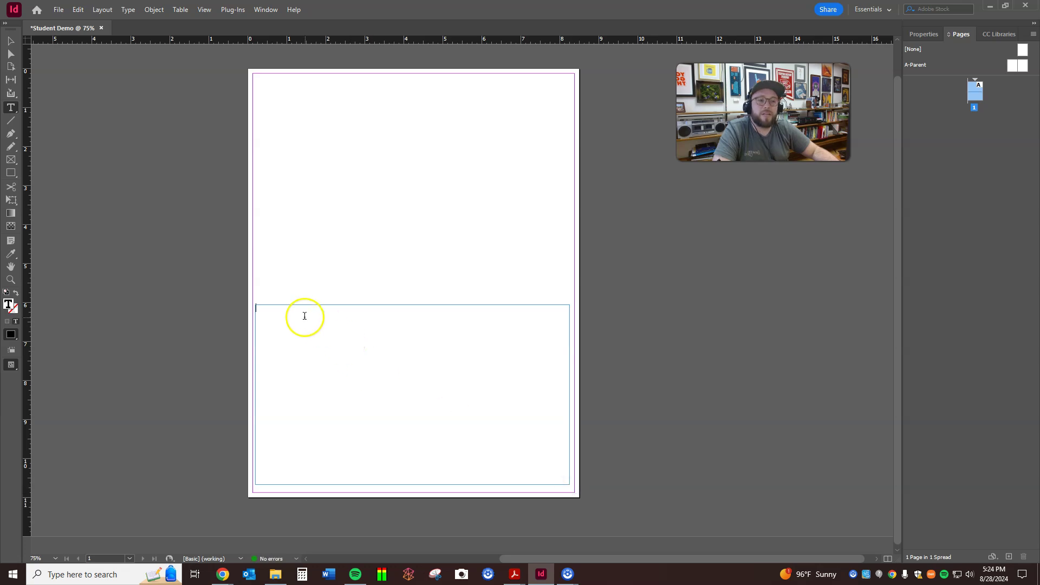
{"action": "right_click", "coordinate": [292, 316]}
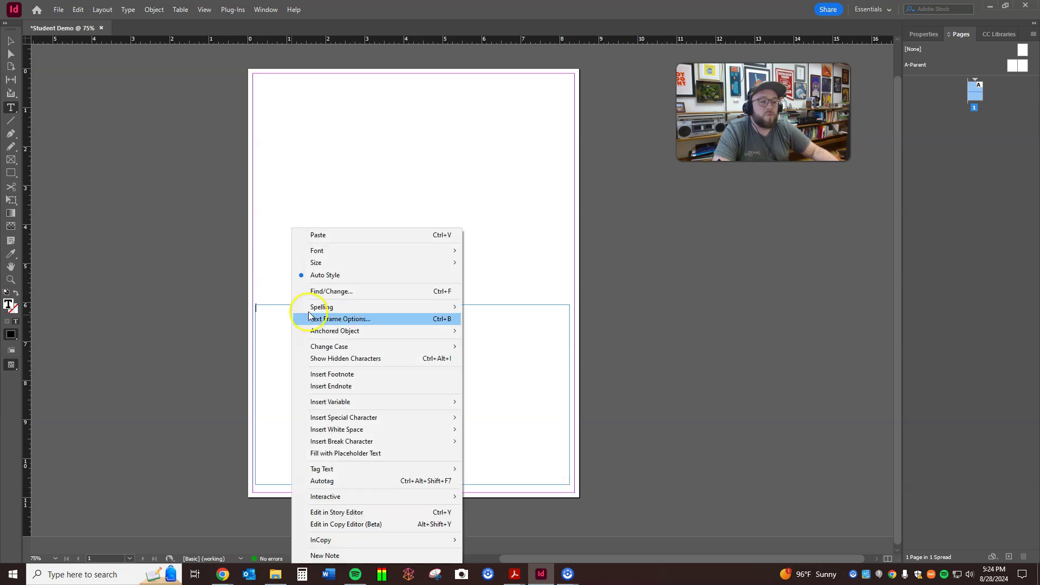
{"action": "left_click", "coordinate": [358, 454]}
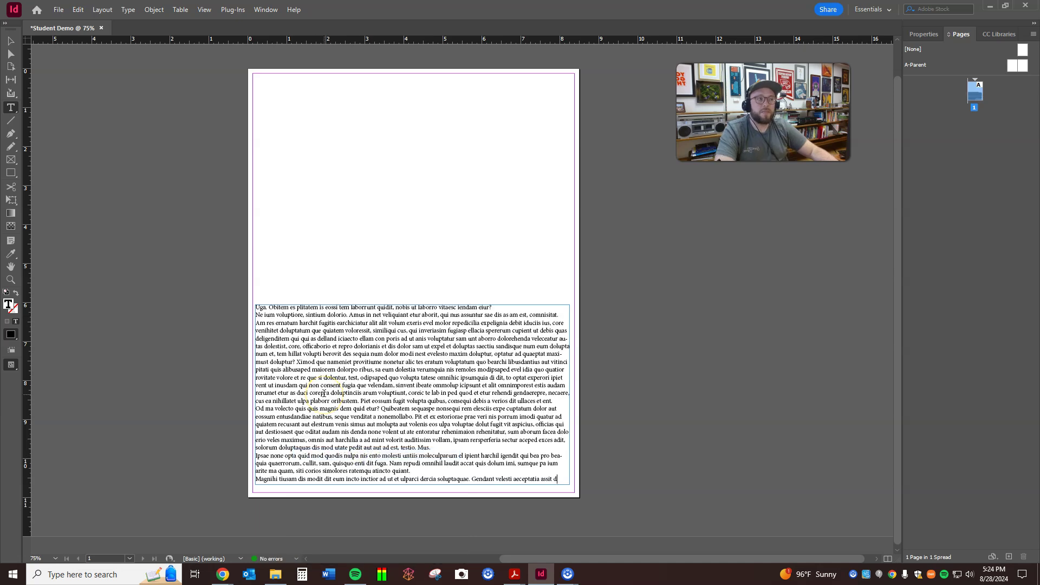
{"action": "left_click", "coordinate": [11, 41]}
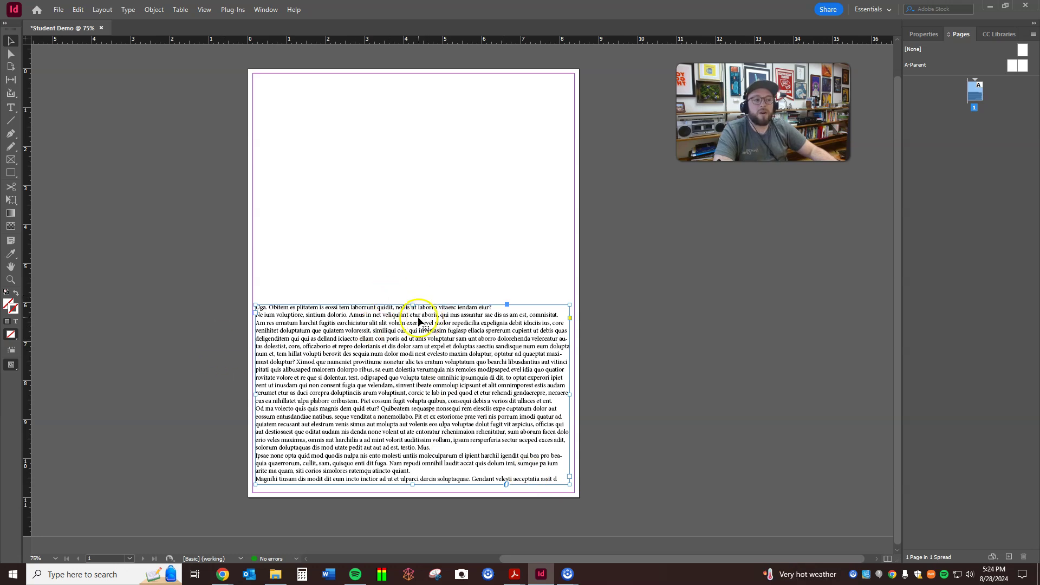
Draw an unfilled rectangle about 7.8 by 2.1 in near the page top and a rectangle frame about 7.8 by 2.5 in below it.
{"action": "left_click", "coordinate": [10, 173]}
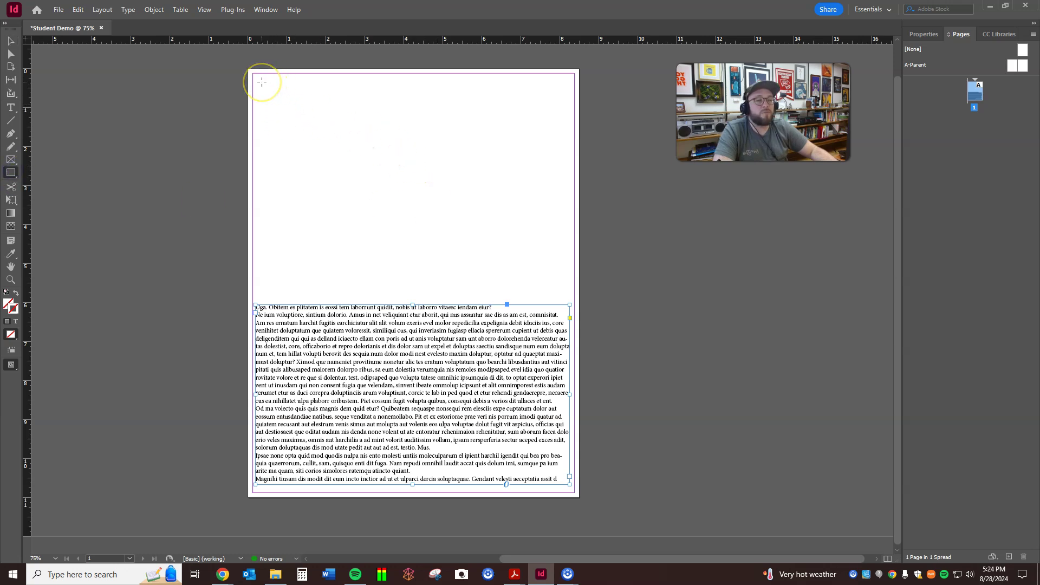
{"action": "left_click_drag", "start_coordinate": [262, 82], "coordinate": [564, 164]}
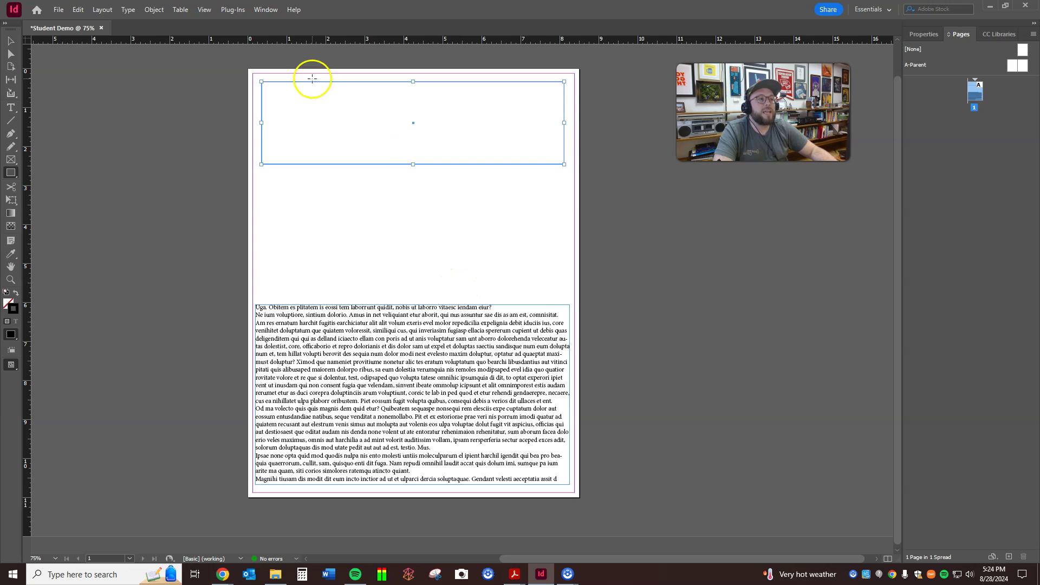
{"action": "left_click", "coordinate": [9, 161]}
{"action": "left_click_drag", "start_coordinate": [261, 177], "coordinate": [564, 273]}
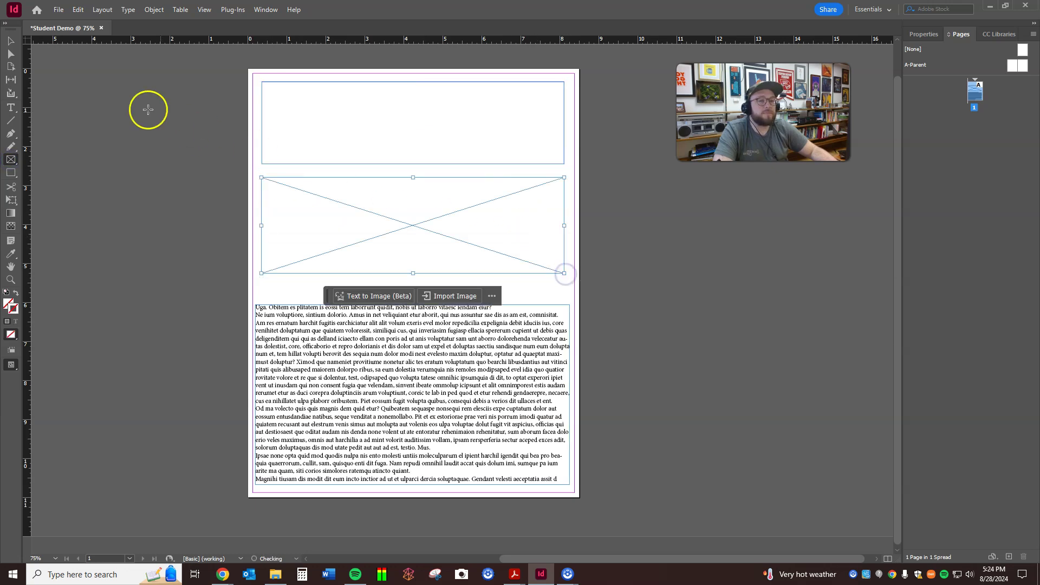
{"action": "left_click", "coordinate": [10, 41]}
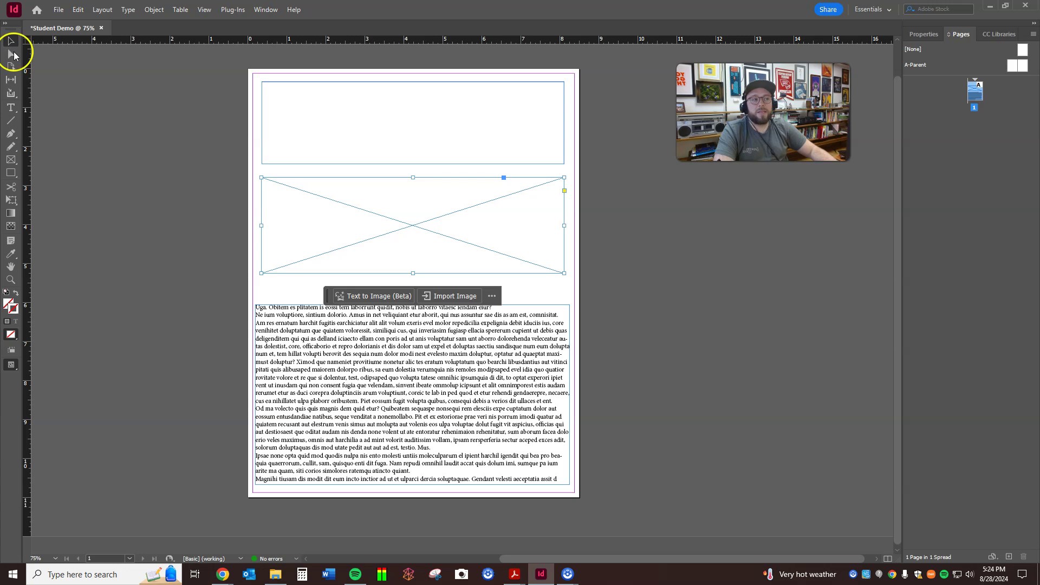
{"action": "left_click", "coordinate": [221, 210]}
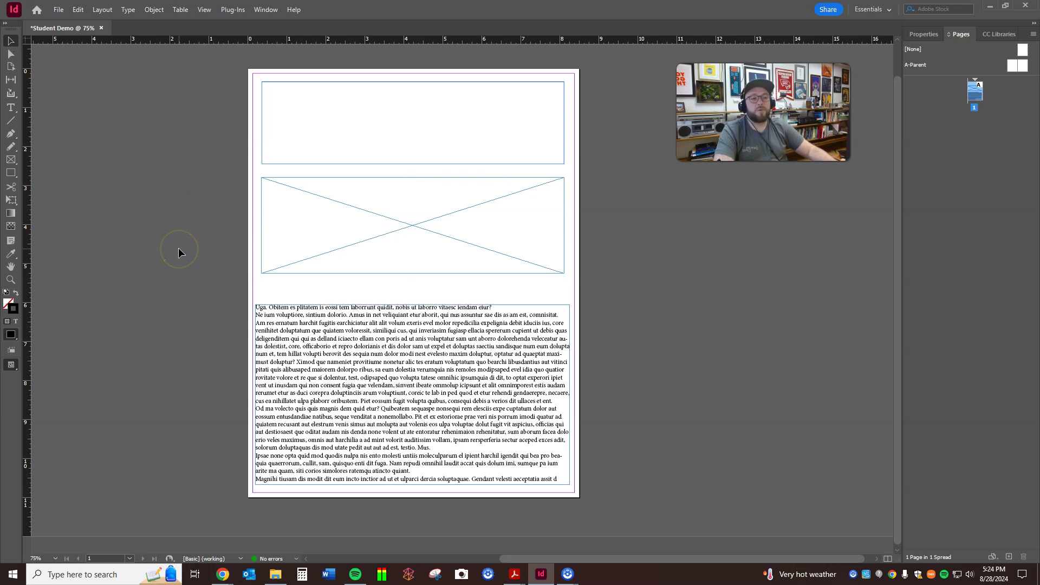
Select the unfilled rectangle by its outline and resize it from its lower edge to about 2.1 in tall.
{"action": "left_click", "coordinate": [645, 279]}
{"action": "left_click", "coordinate": [438, 239]}
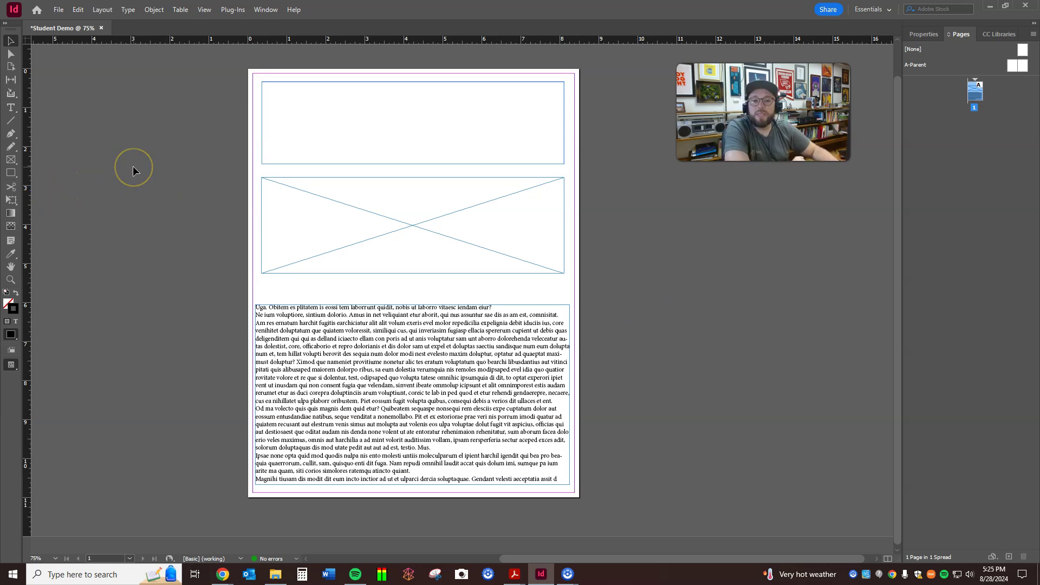
{"action": "left_click", "coordinate": [432, 83]}
{"action": "left_click", "coordinate": [418, 138]}
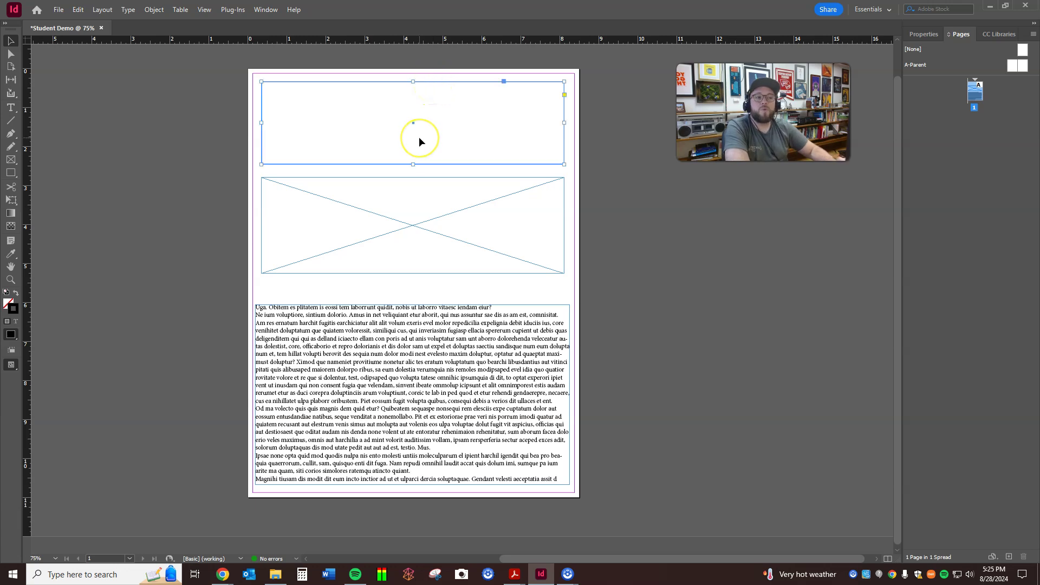
{"action": "left_click", "coordinate": [285, 152]}
{"action": "left_click", "coordinate": [260, 165]}
{"action": "left_click", "coordinate": [451, 155]}
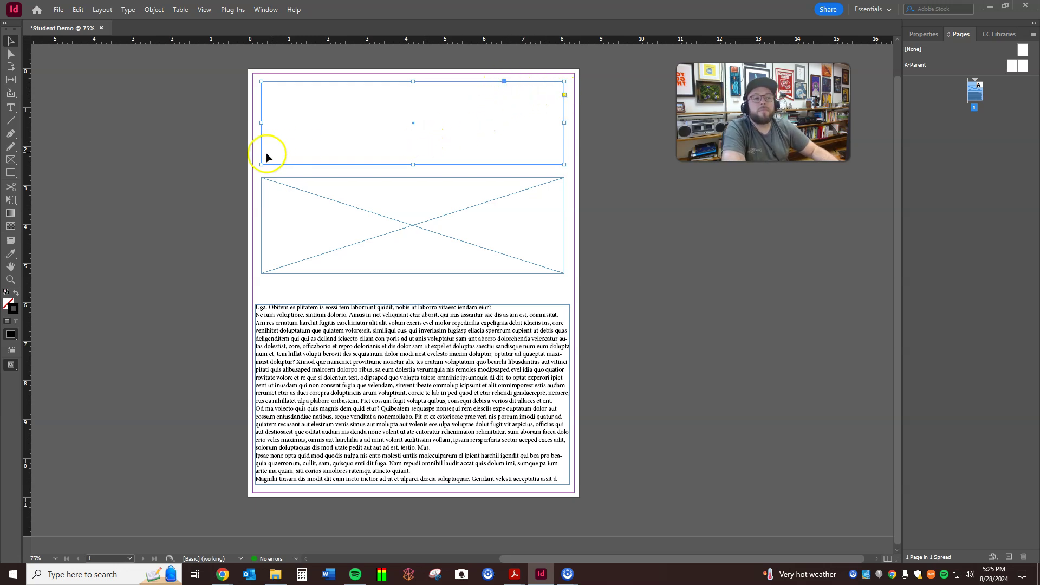
{"action": "mouse_move", "coordinate": [262, 163]}
{"action": "left_mouse_down"}
{"action": "mouse_move", "coordinate": [364, 123]}
{"action": "mouse_move", "coordinate": [261, 159]}
{"action": "left_mouse_up"}
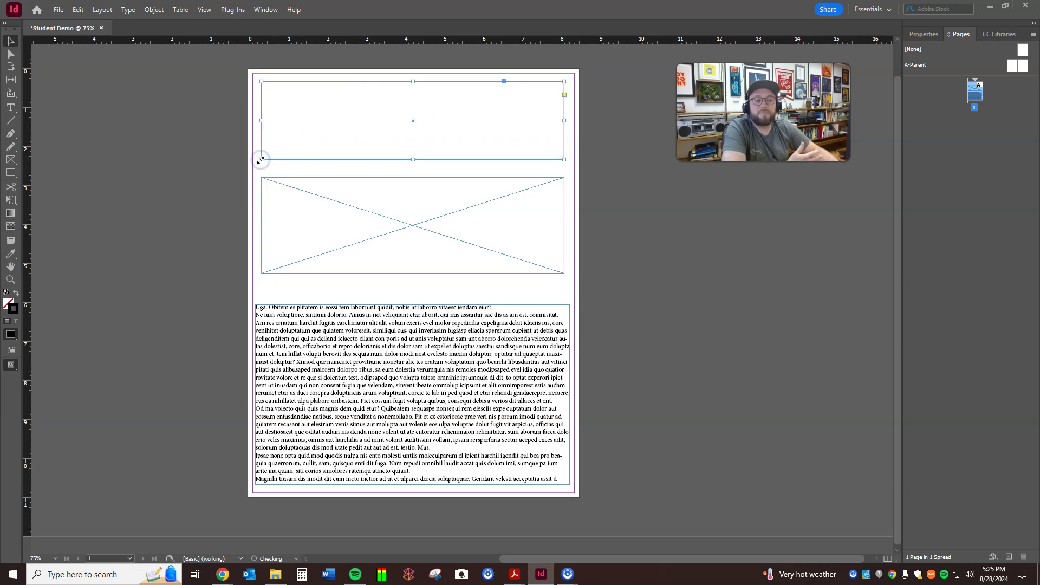
{"action": "left_click_drag", "start_coordinate": [413, 159], "coordinate": [413, 162]}
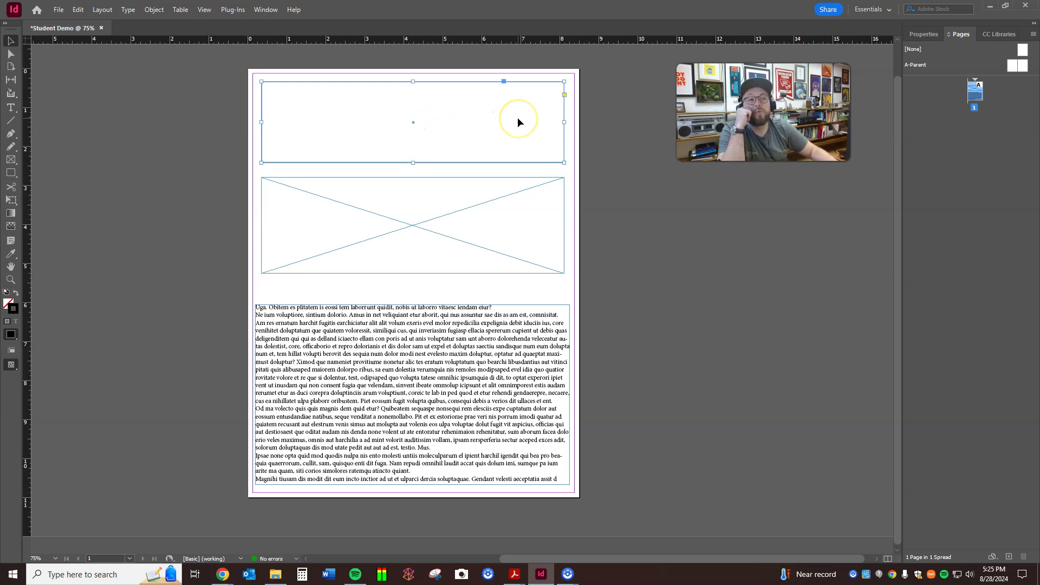
Compare selecting the crossed graphic frame through its interior with selecting the unfilled rectangle through its interior and its outline.
{"action": "left_click", "coordinate": [459, 223]}
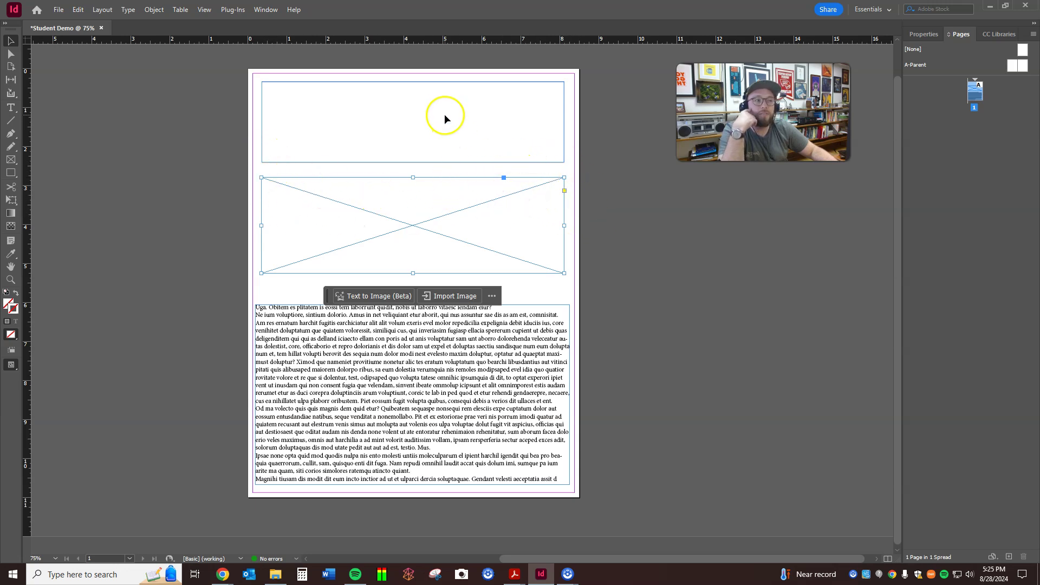
{"action": "left_click", "coordinate": [402, 121]}
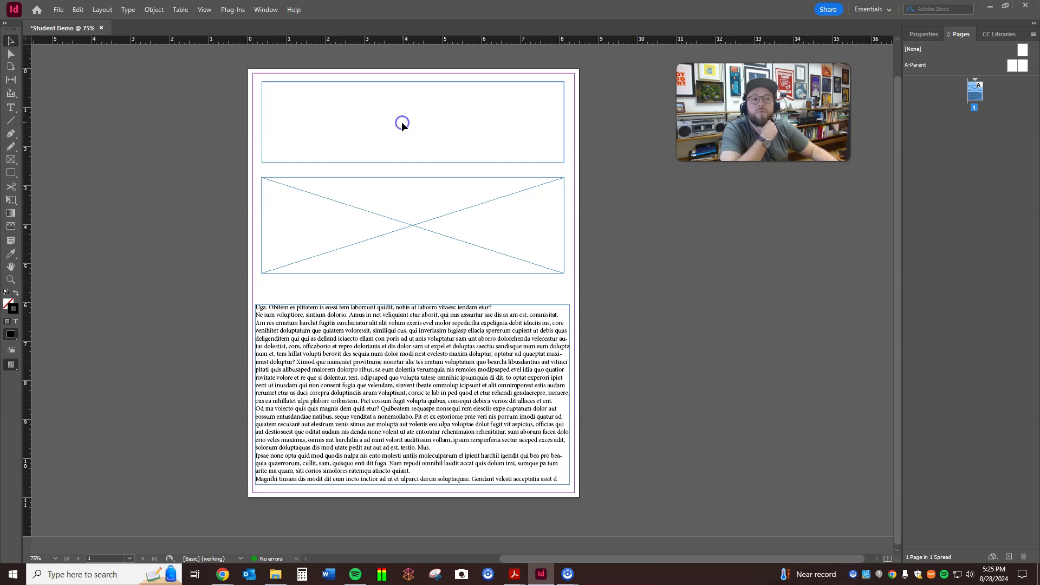
{"action": "left_click", "coordinate": [423, 230]}
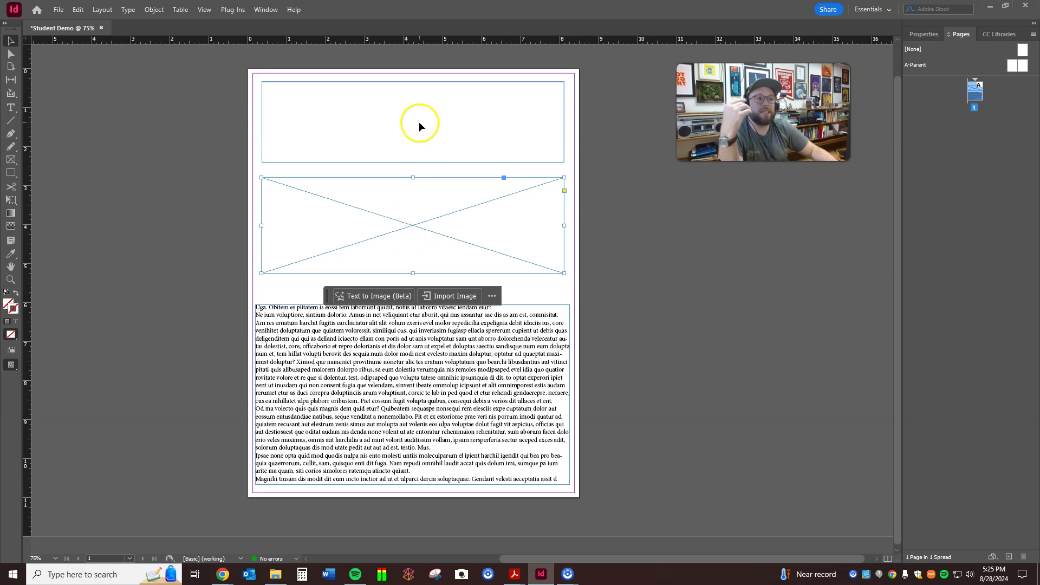
{"action": "left_click", "coordinate": [404, 115]}
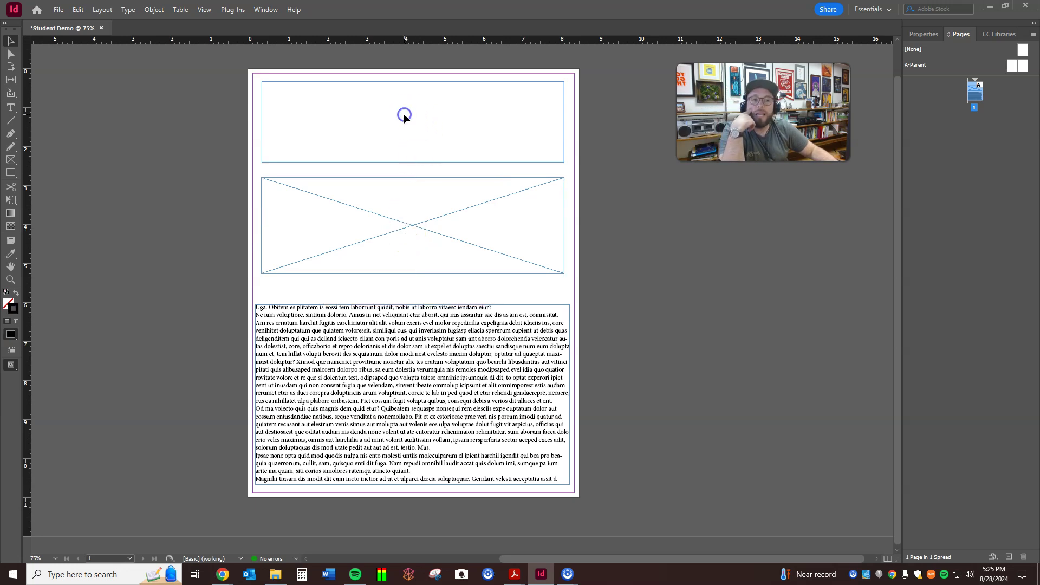
{"action": "left_click", "coordinate": [397, 82]}
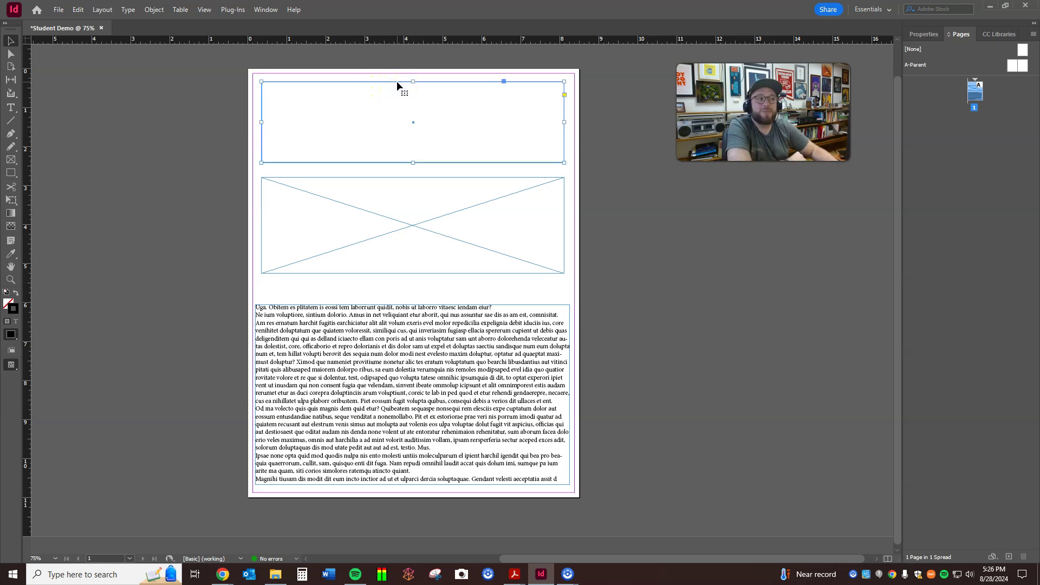
{"action": "left_click", "coordinate": [339, 132]}
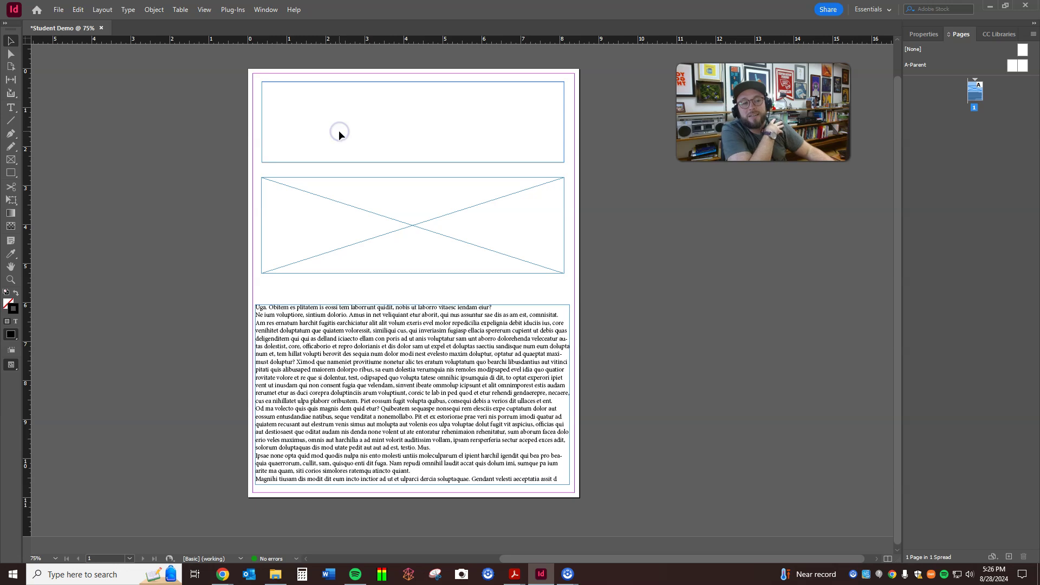
{"action": "left_click", "coordinate": [347, 163]}
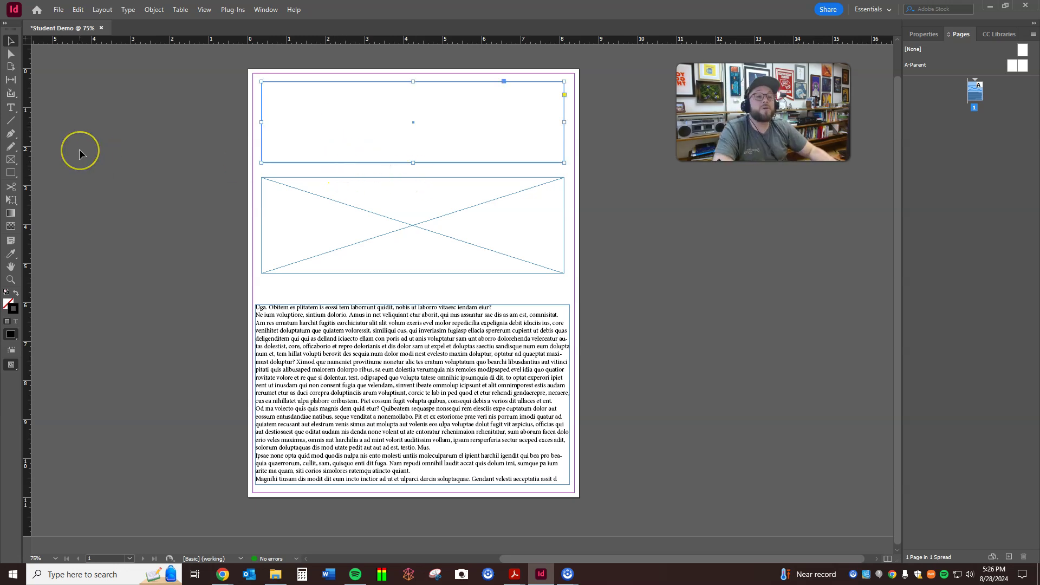
Move the crossed graphic frame slightly down toward the text frame, then deselect it.
{"action": "left_click", "coordinate": [9, 42]}
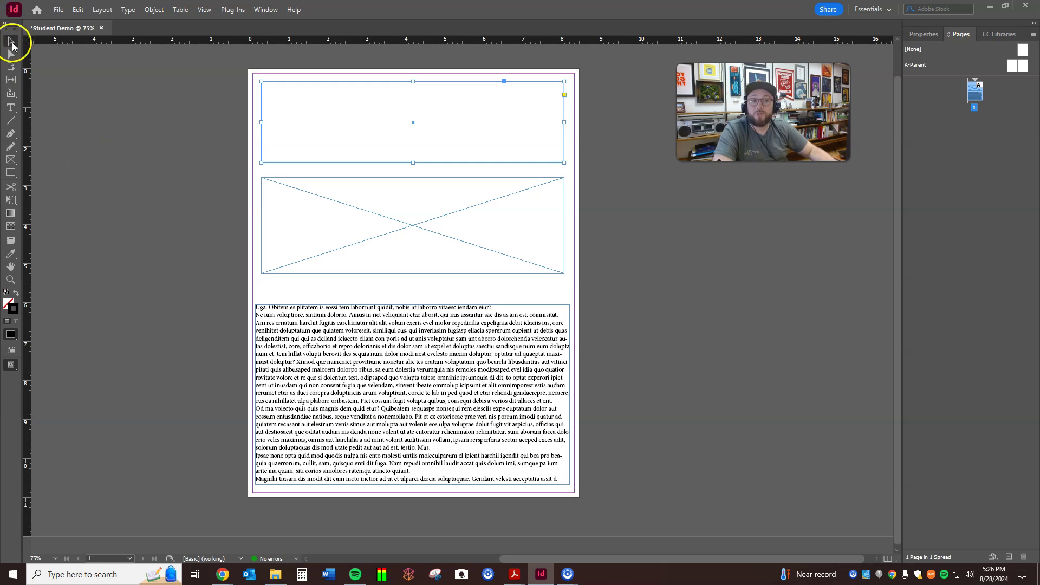
{"action": "left_click_drag", "start_coordinate": [339, 163], "coordinate": [416, 163]}
{"action": "left_click", "coordinate": [464, 299]}
{"action": "mouse_move", "coordinate": [454, 273]}
{"action": "left_mouse_down"}
{"action": "mouse_move", "coordinate": [458, 377]}
{"action": "mouse_move", "coordinate": [454, 278]}
{"action": "left_mouse_up"}
{"action": "left_click", "coordinate": [716, 276]}
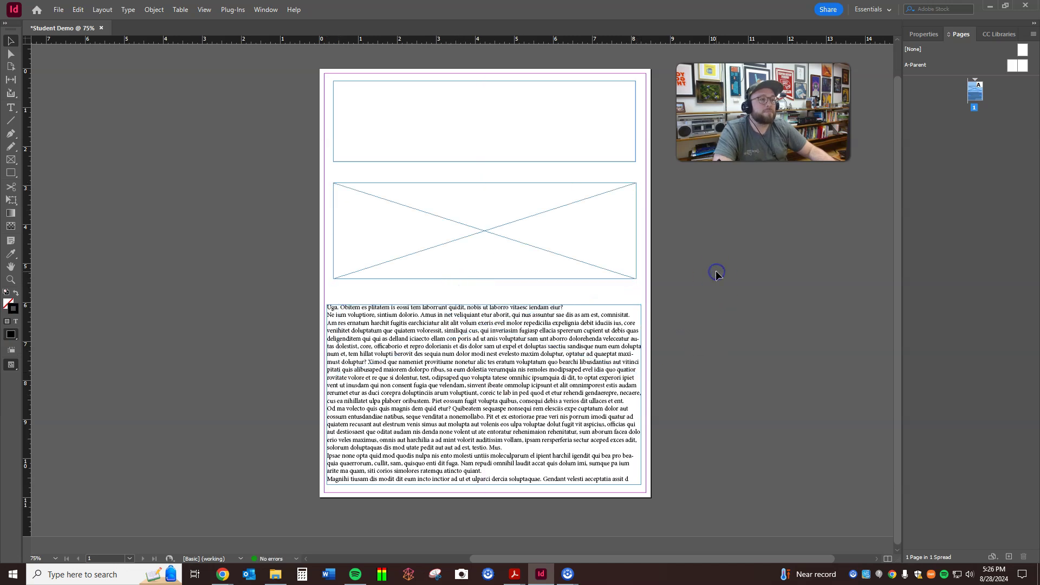
Examine the placeholder text up close at 600%, from the text frame's first lines to its lower-right corner.
{"action": "left_click", "coordinate": [493, 347]}
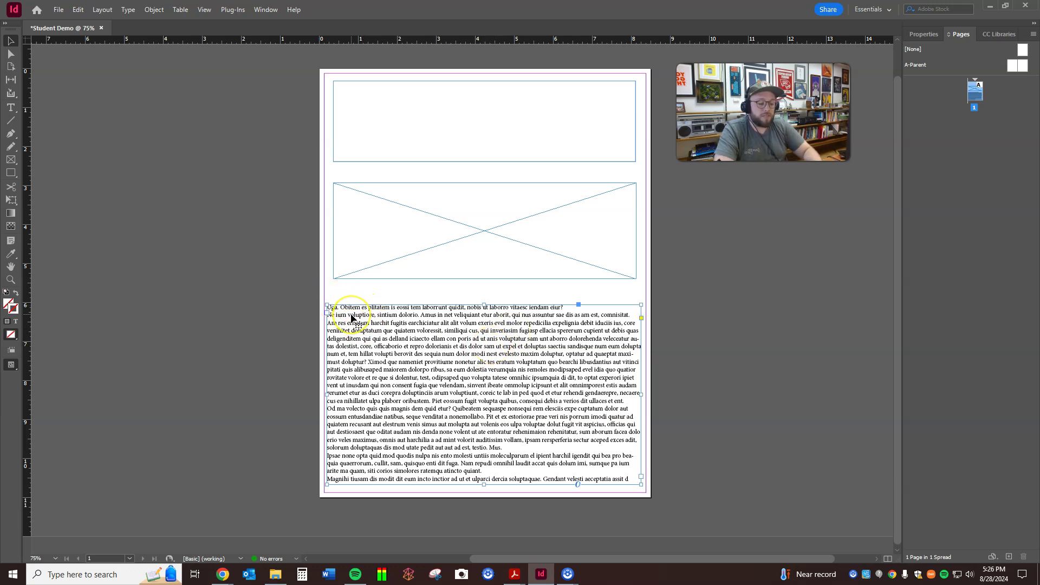
{"action": "key", "text": "ctrl+="}
{"action": "key", "text": "ctrl+="}
{"action": "key", "text": "ctrl+="}
{"action": "key", "text": "ctrl+="}
{"action": "key", "text": "ctrl+="}
{"action": "key", "text": "ctrl+="}
{"action": "key", "text": "ctrl+="}
{"action": "key", "text": "ctrl+="}
{"action": "left_click_drag", "start_coordinate": [351, 319], "coordinate": [464, 313]}
{"action": "left_click_drag", "start_coordinate": [139, 157], "coordinate": [257, 230]}
{"action": "key", "text": "backslash"}
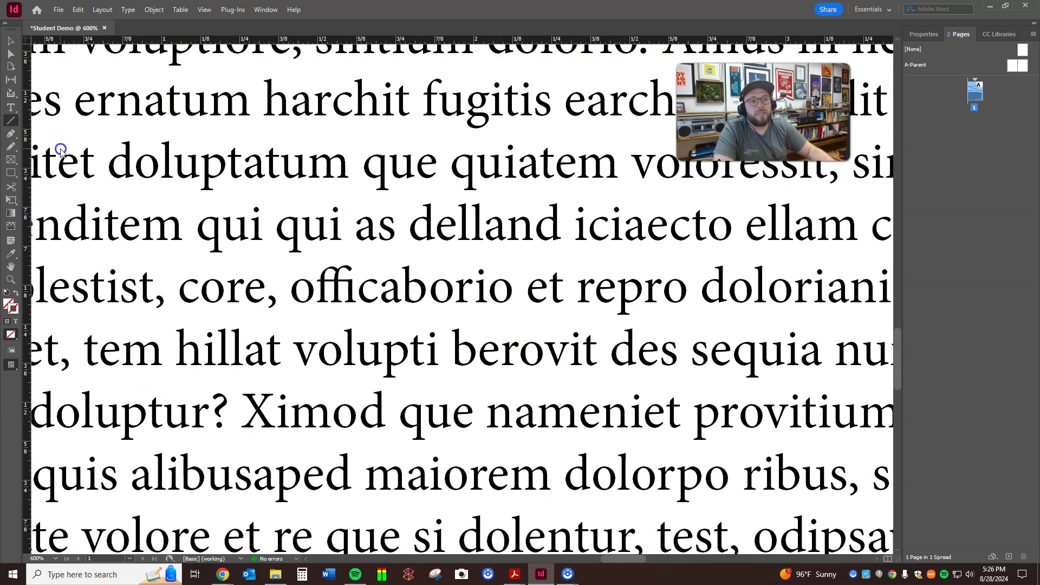
{"action": "left_click_drag", "start_coordinate": [61, 132], "coordinate": [410, 297]}
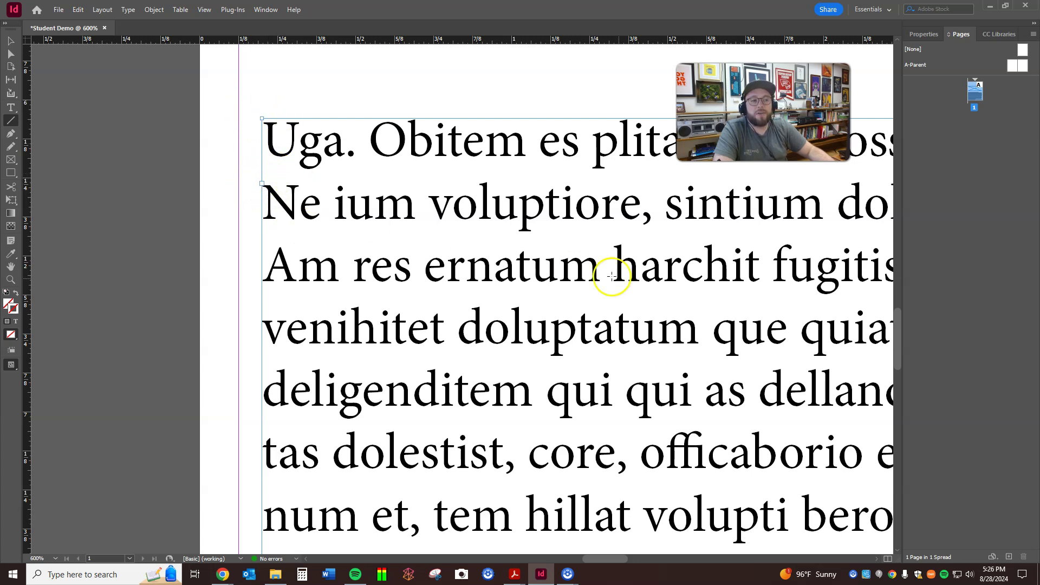
{"action": "left_click_drag", "start_coordinate": [695, 348], "coordinate": [320, 182]}
{"action": "left_click_drag", "start_coordinate": [680, 309], "coordinate": [406, 216]}
{"action": "left_click_drag", "start_coordinate": [773, 320], "coordinate": [423, 169]}
{"action": "left_click_drag", "start_coordinate": [796, 376], "coordinate": [372, 221]}
{"action": "left_click_drag", "start_coordinate": [807, 360], "coordinate": [274, 157]}
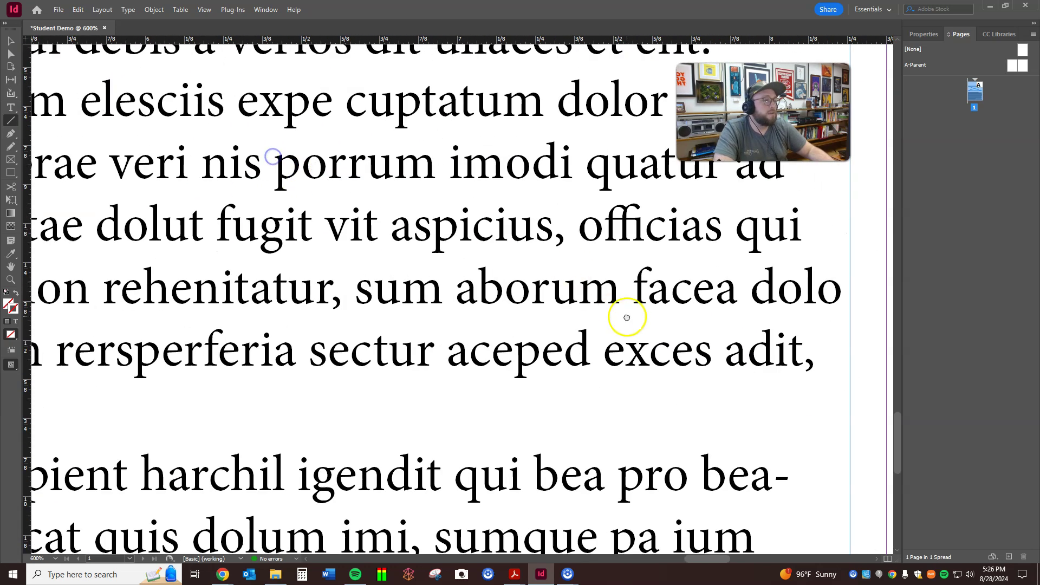
{"action": "left_click_drag", "start_coordinate": [627, 318], "coordinate": [354, 33]}
{"action": "left_click_drag", "start_coordinate": [427, 277], "coordinate": [512, 200]}
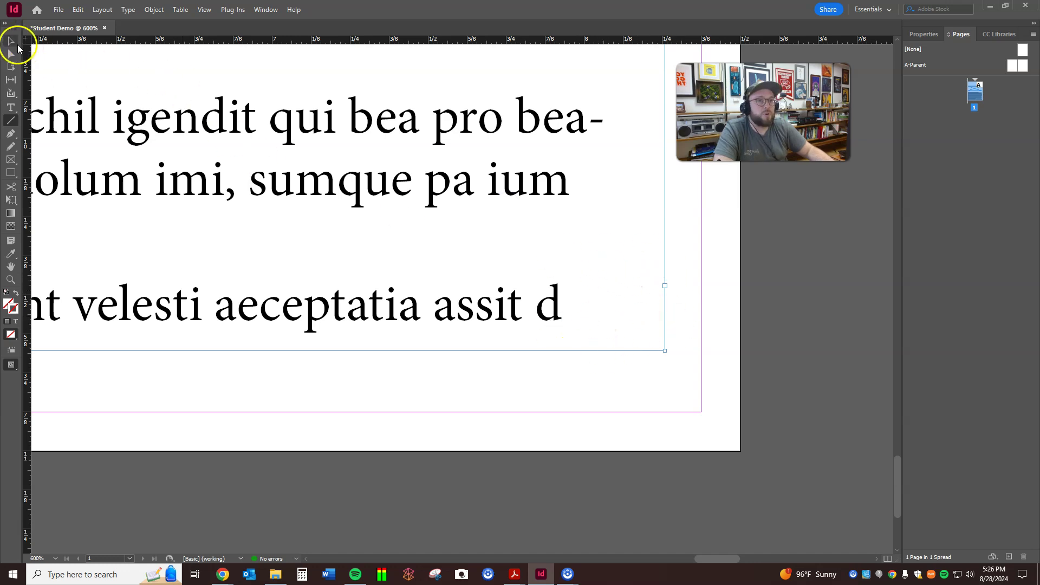
Narrow the text frame from its right edge to a column about 2 in wide.
{"action": "key", "text": "ctrl+minus"}
{"action": "key", "text": "ctrl+minus"}
{"action": "key", "text": "ctrl+minus"}
{"action": "key", "text": "ctrl+minus"}
{"action": "key", "text": "ctrl+minus"}
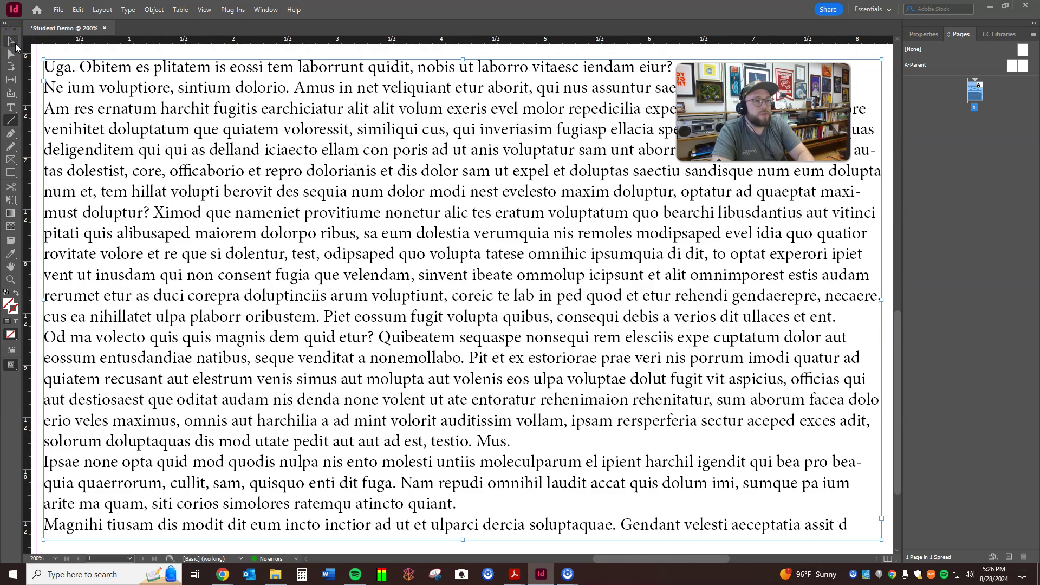
{"action": "key", "text": "ctrl+minus"}
{"action": "key", "text": "ctrl+minus"}
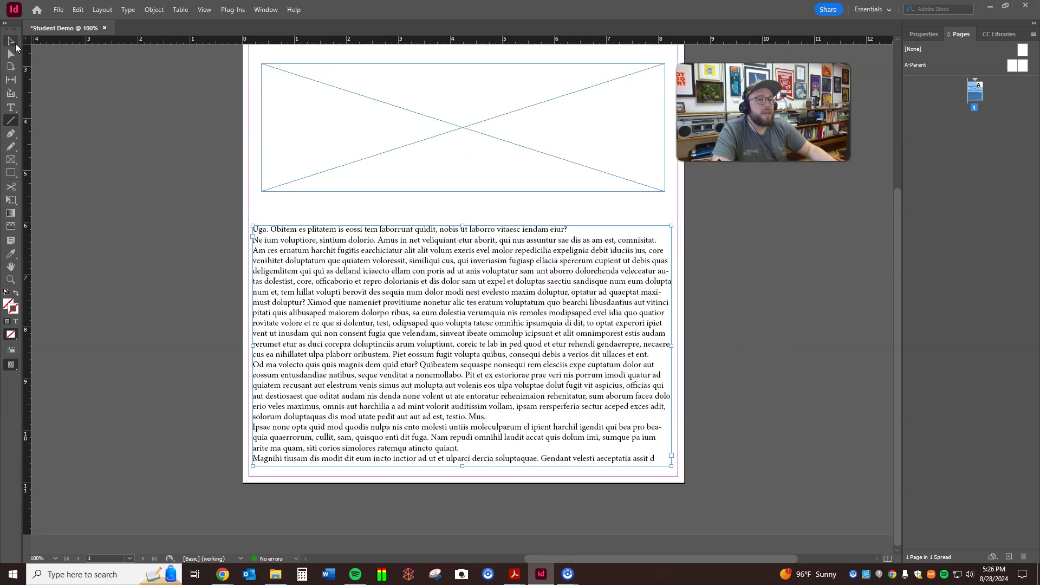
{"action": "left_click", "coordinate": [11, 41]}
{"action": "left_click", "coordinate": [587, 318]}
{"action": "left_click", "coordinate": [668, 352]}
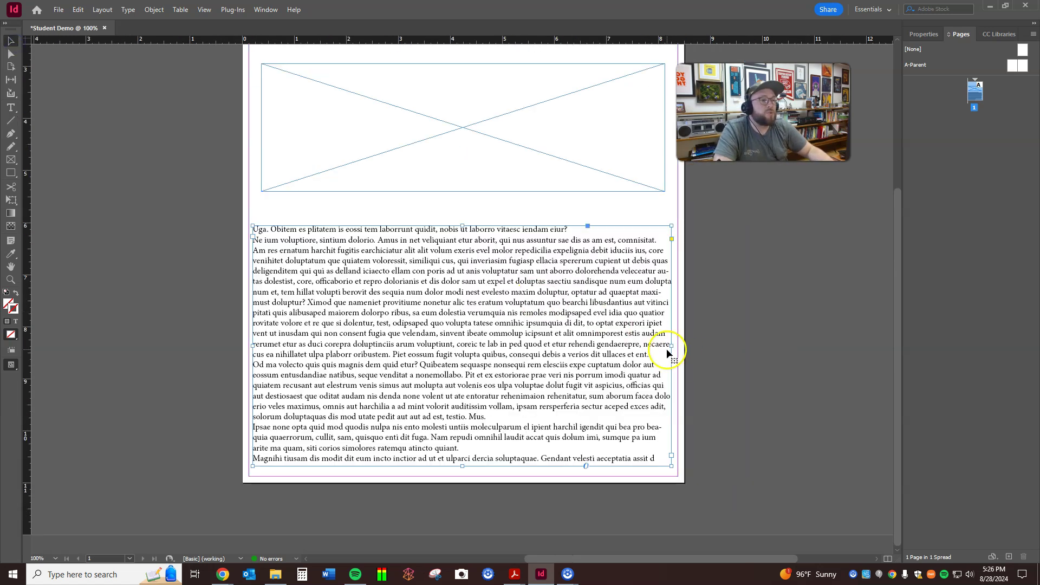
{"action": "left_click", "coordinate": [671, 346]}
{"action": "left_click_drag", "start_coordinate": [672, 346], "coordinate": [358, 338]}
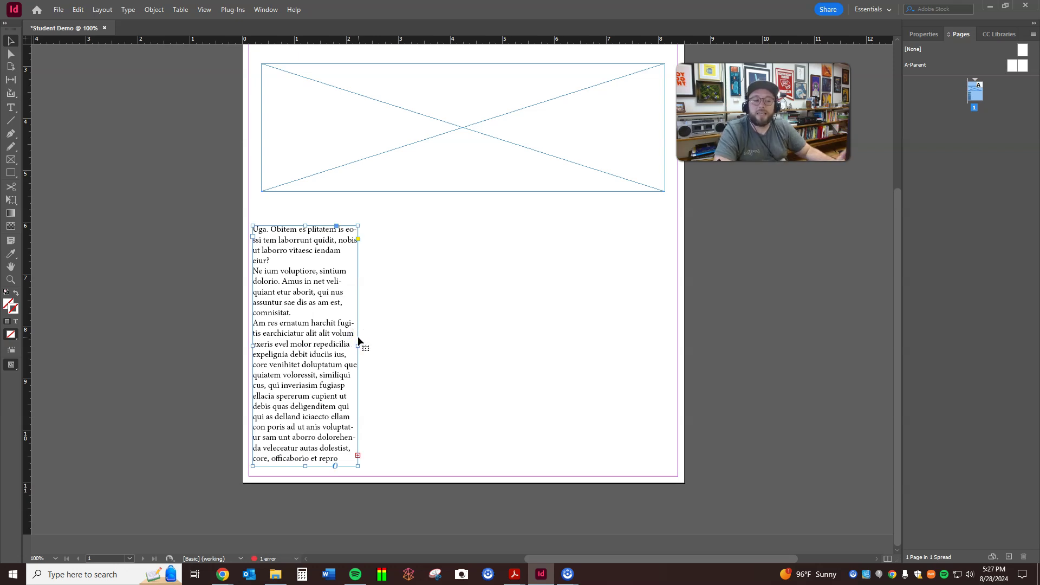
{"action": "left_click", "coordinate": [328, 329]}
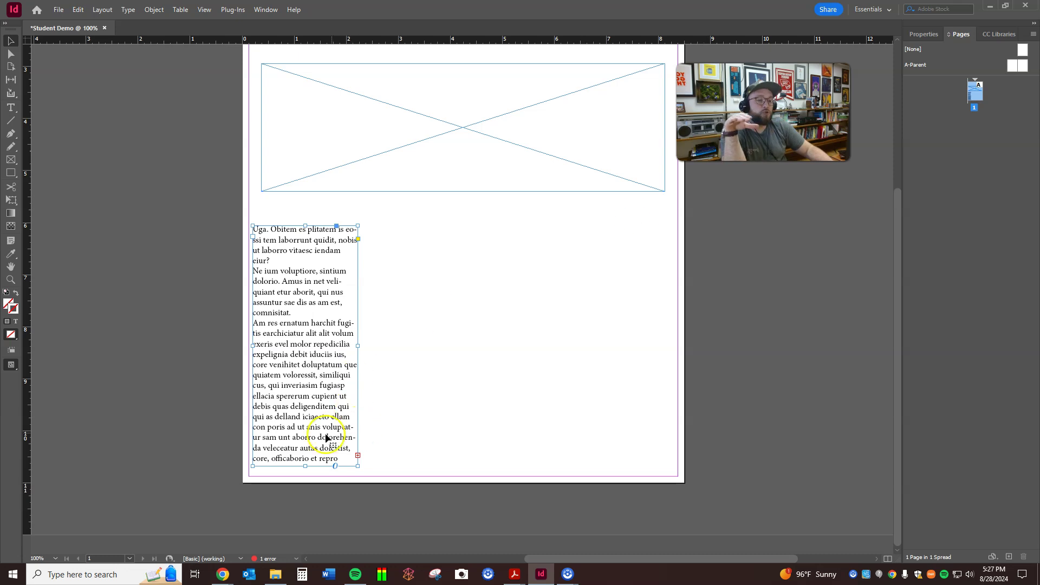
{"action": "left_click", "coordinate": [358, 454]}
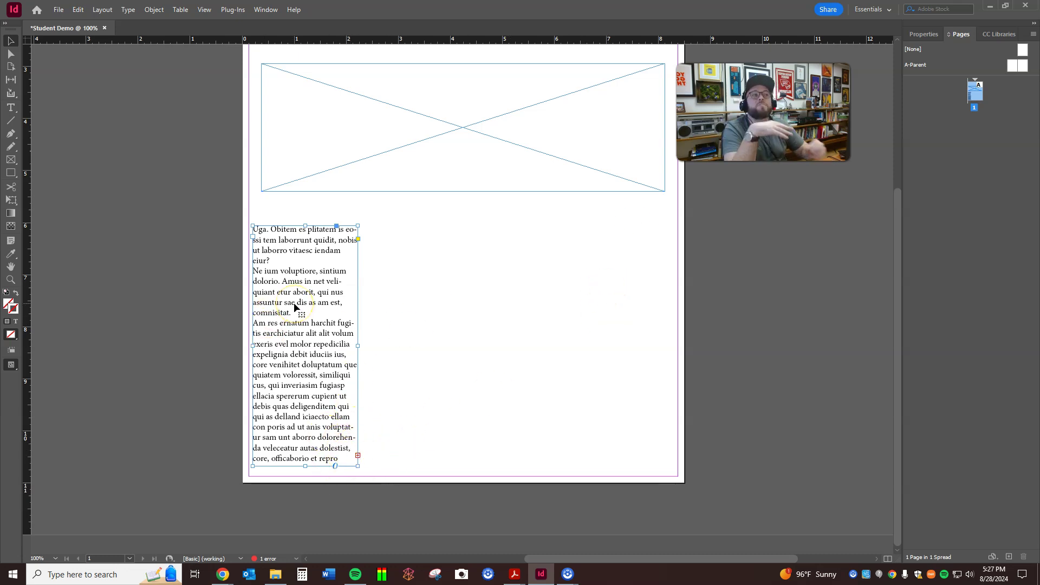
{"action": "left_click", "coordinate": [358, 455]}
{"action": "left_click", "coordinate": [357, 455]}
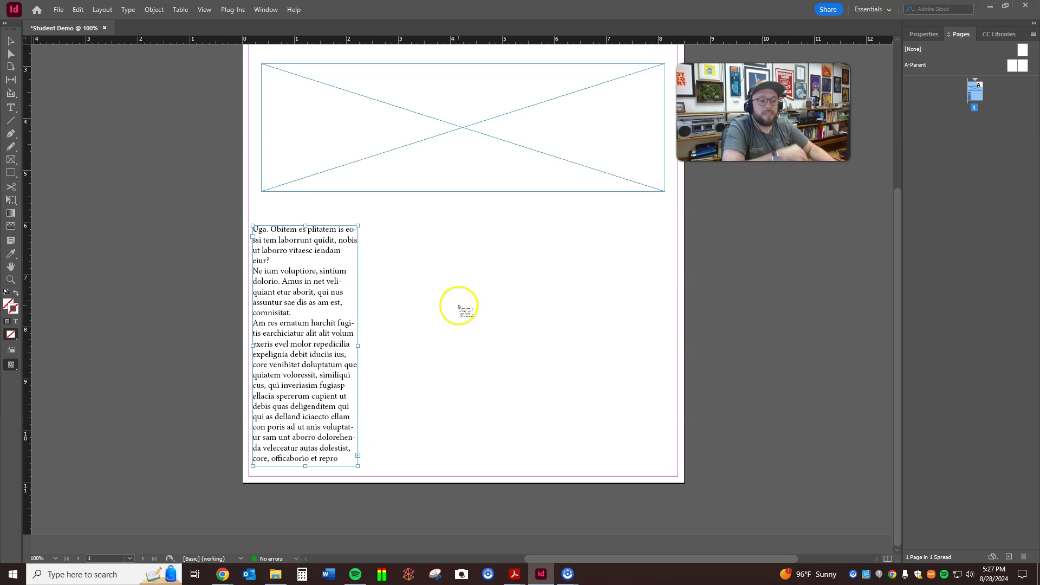
{"action": "key", "text": "Escape"}
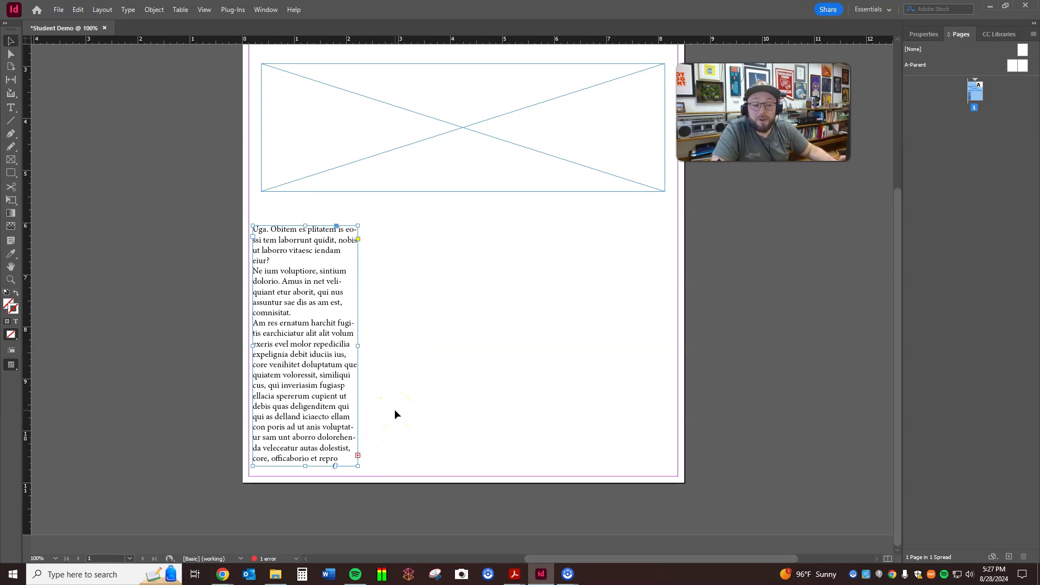
Examine the document's preflight error down to the text frame with overset text, then close the Preflight panel and deselect.
{"action": "left_click", "coordinate": [264, 558]}
{"action": "left_click", "coordinate": [296, 559]}
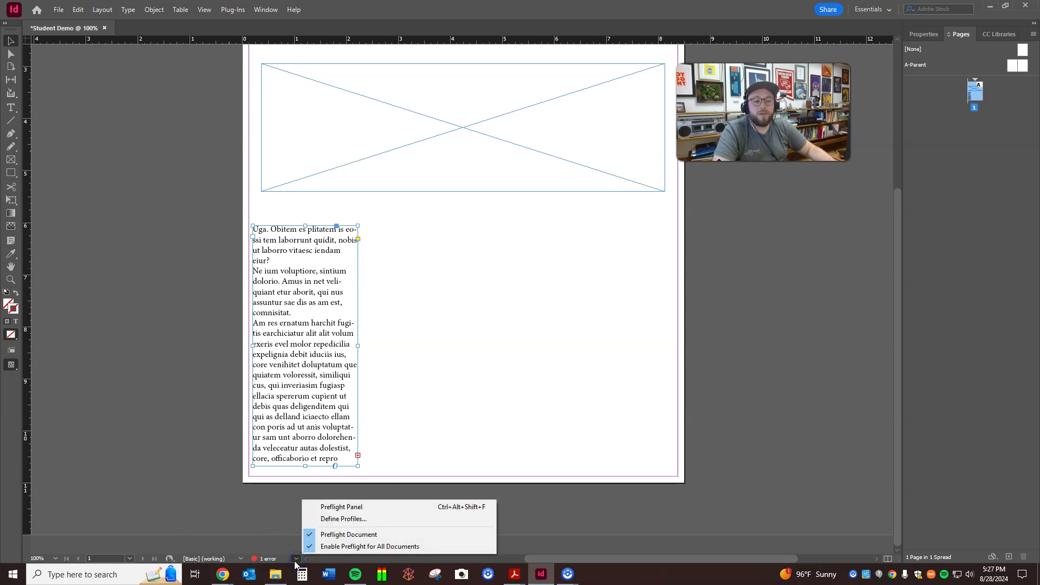
{"action": "left_click", "coordinate": [347, 506]}
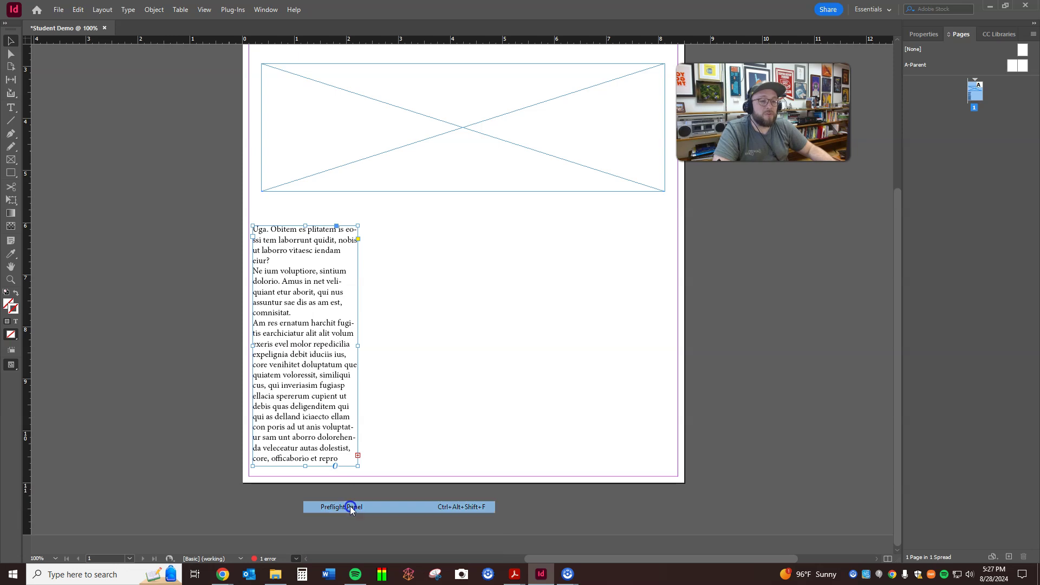
{"action": "left_click_drag", "start_coordinate": [389, 155], "coordinate": [658, 178]}
{"action": "left_click", "coordinate": [591, 233]}
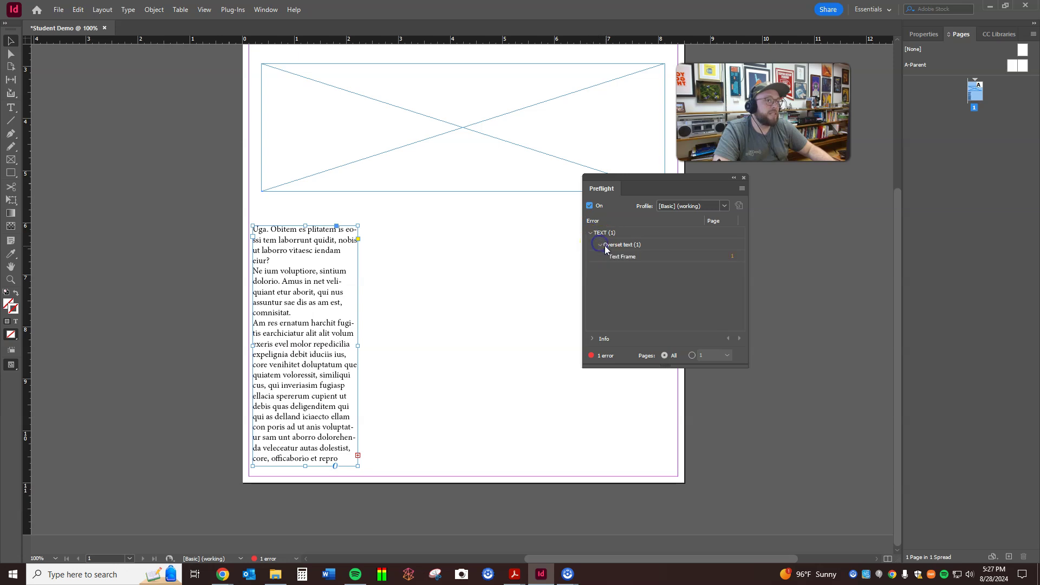
{"action": "left_click", "coordinate": [626, 258]}
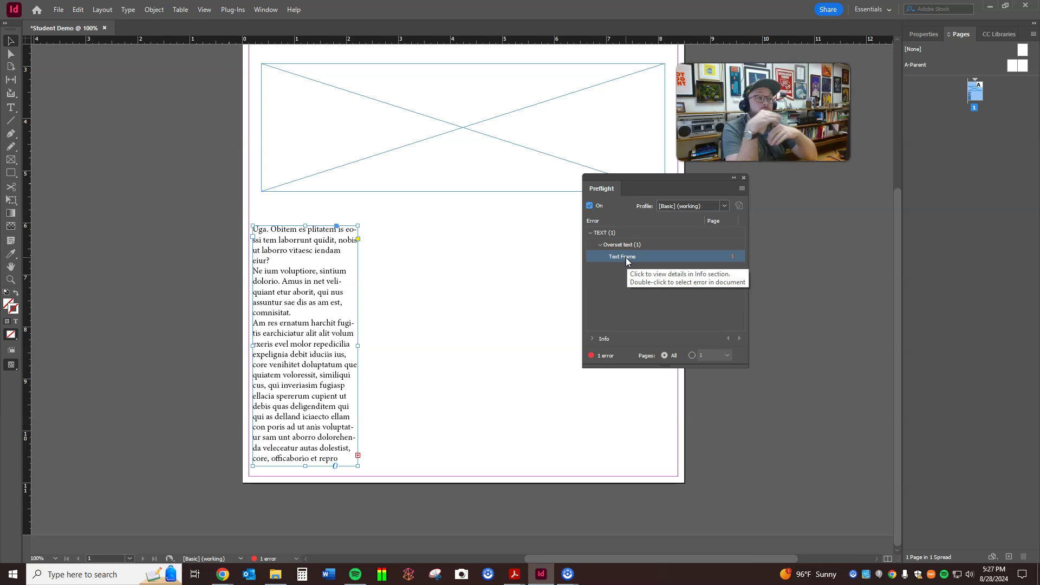
{"action": "left_click", "coordinate": [626, 258]}
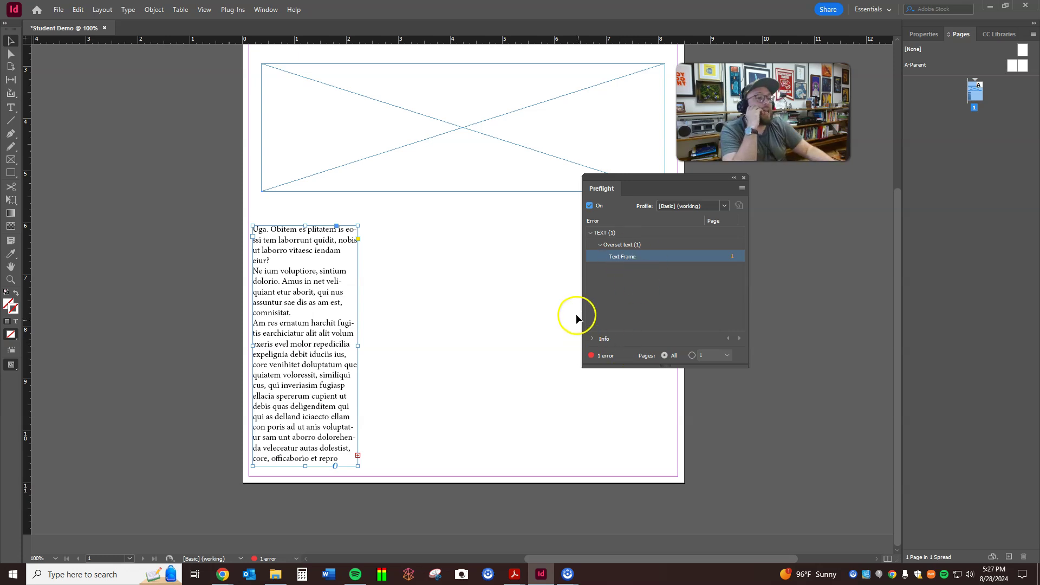
{"action": "left_click", "coordinate": [744, 177]}
{"action": "left_click", "coordinate": [479, 263]}
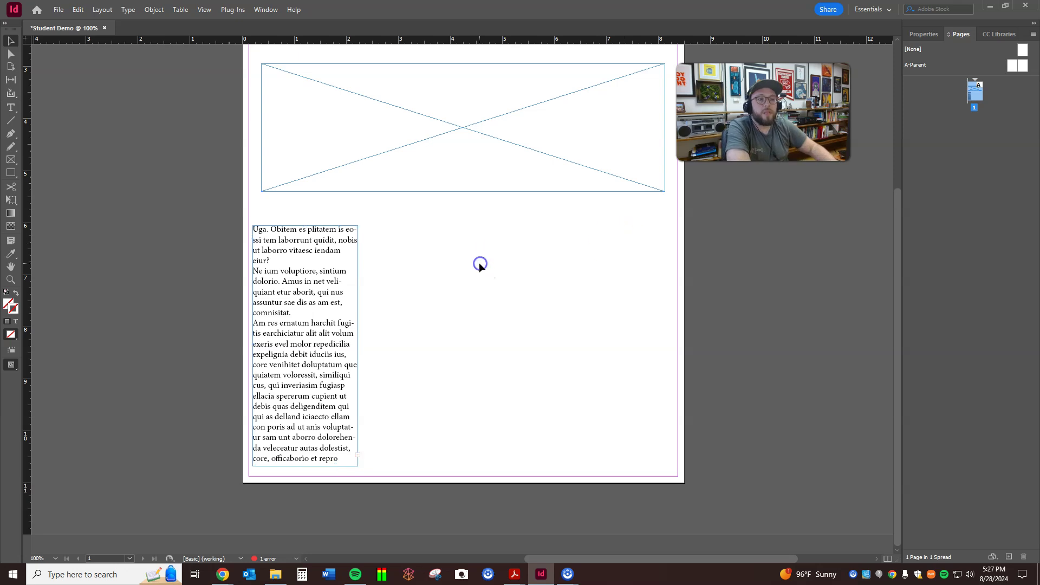
Draw a rectangle about 5.2 in wide and 4.6 in tall beside the text column, matching the column's top and bottom.
{"action": "left_click", "coordinate": [316, 376]}
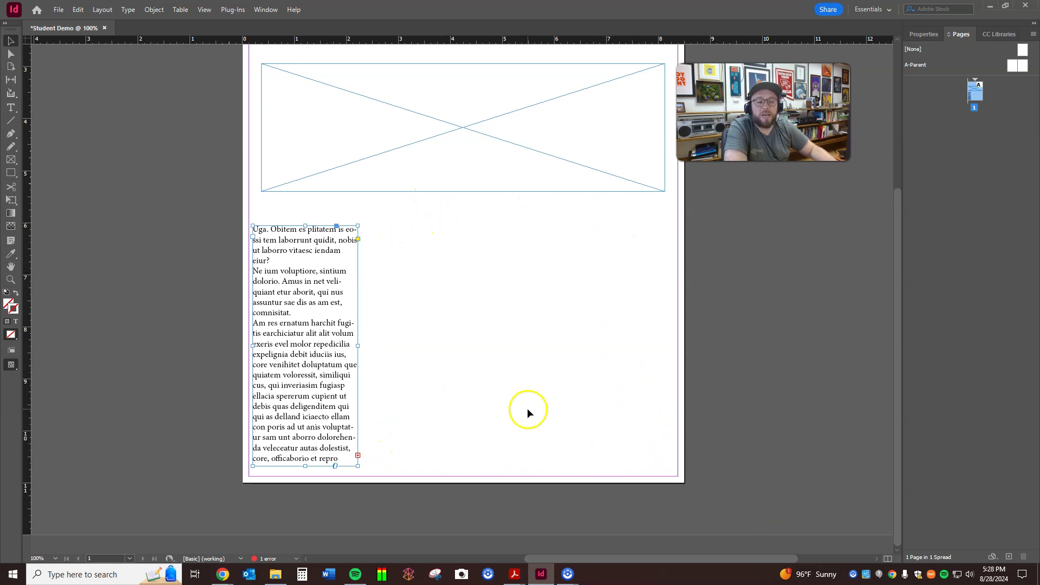
{"action": "scroll", "coordinate": [528, 409], "scroll_direction": "up", "scroll_amount": 3}
{"action": "scroll", "coordinate": [528, 410], "scroll_direction": "down", "scroll_amount": 2}
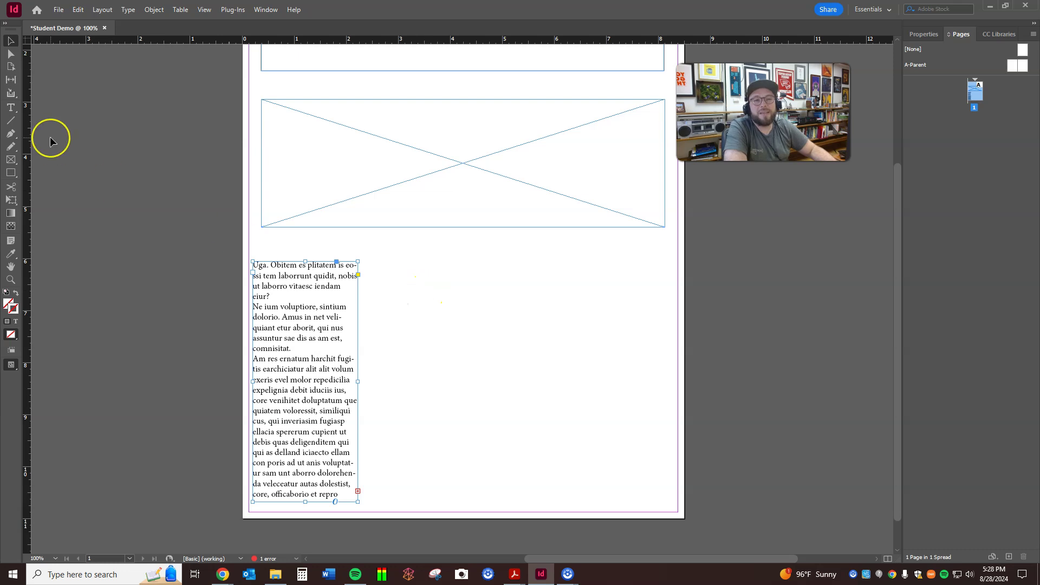
{"action": "left_click", "coordinate": [10, 108]}
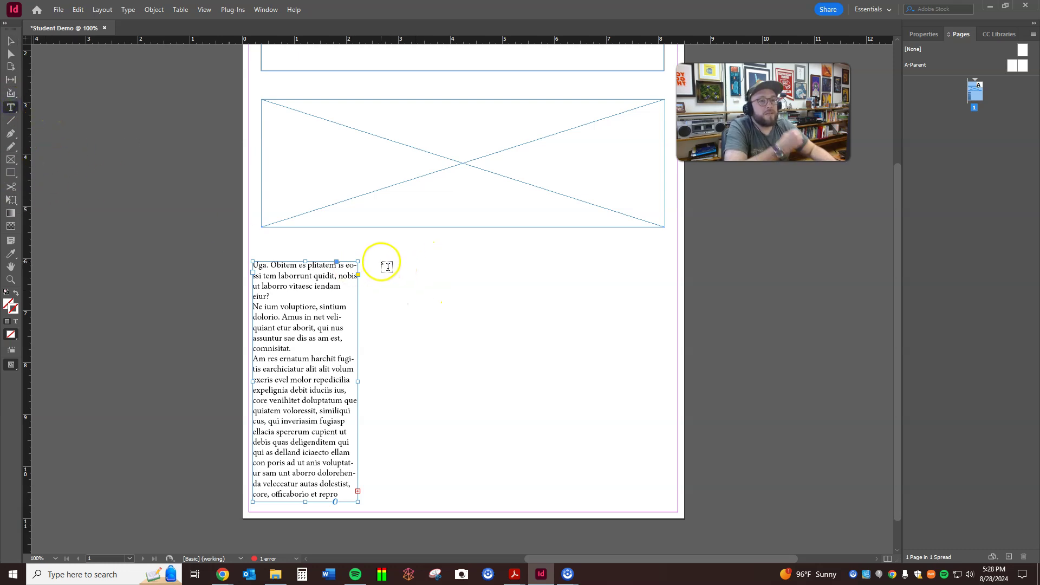
{"action": "left_click", "coordinate": [11, 173]}
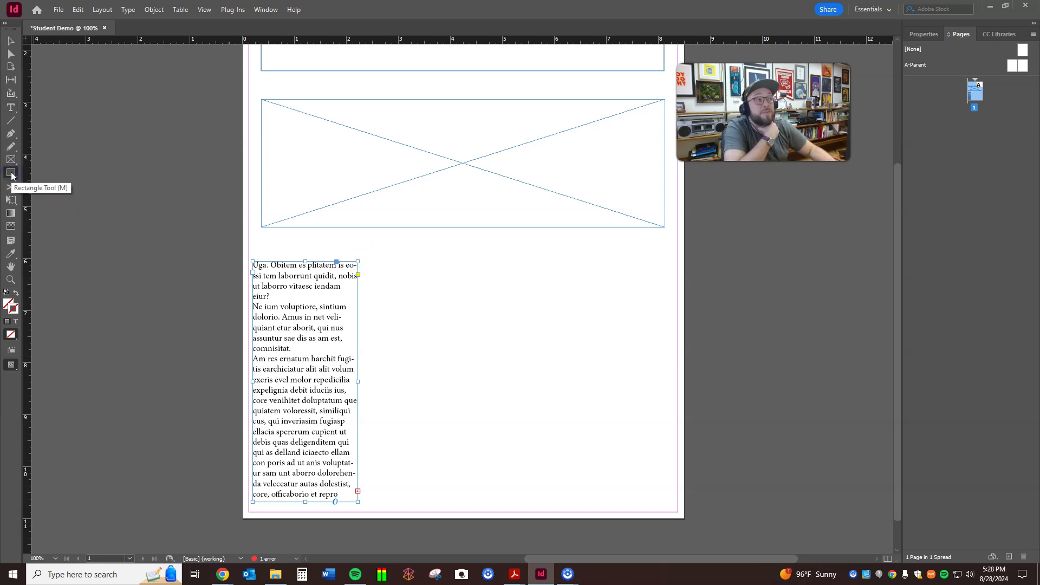
{"action": "mouse_move", "coordinate": [396, 262]}
{"action": "left_mouse_down"}
{"action": "mouse_move", "coordinate": [652, 419]}
{"action": "mouse_move", "coordinate": [665, 499]}
{"action": "left_mouse_up"}
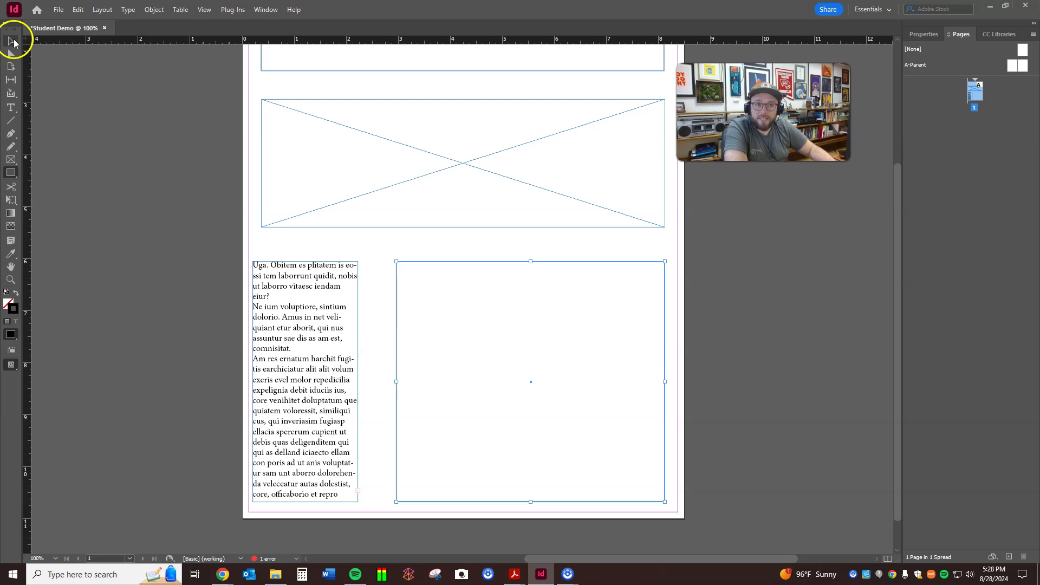
Thread the overset text from the narrow text frame into the empty rectangle beside it.
{"action": "left_click", "coordinate": [12, 41]}
{"action": "left_click", "coordinate": [314, 336]}
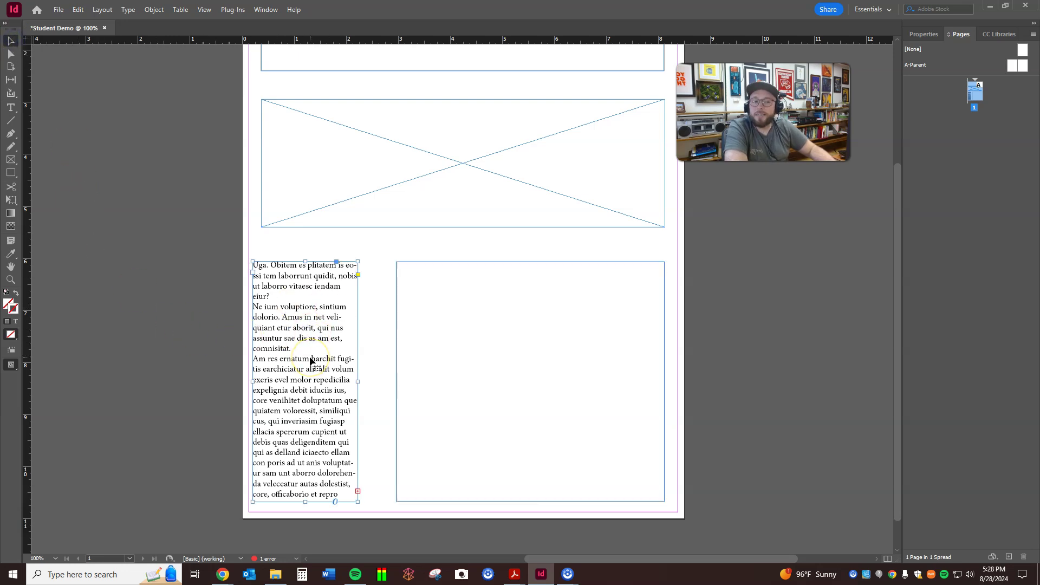
{"action": "left_click", "coordinate": [358, 491]}
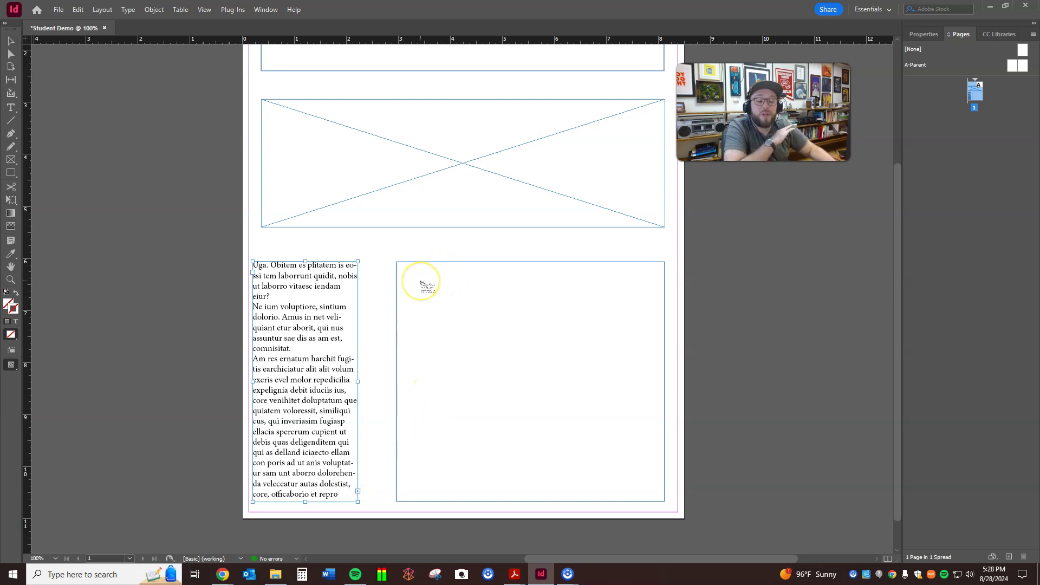
{"action": "left_click", "coordinate": [421, 281]}
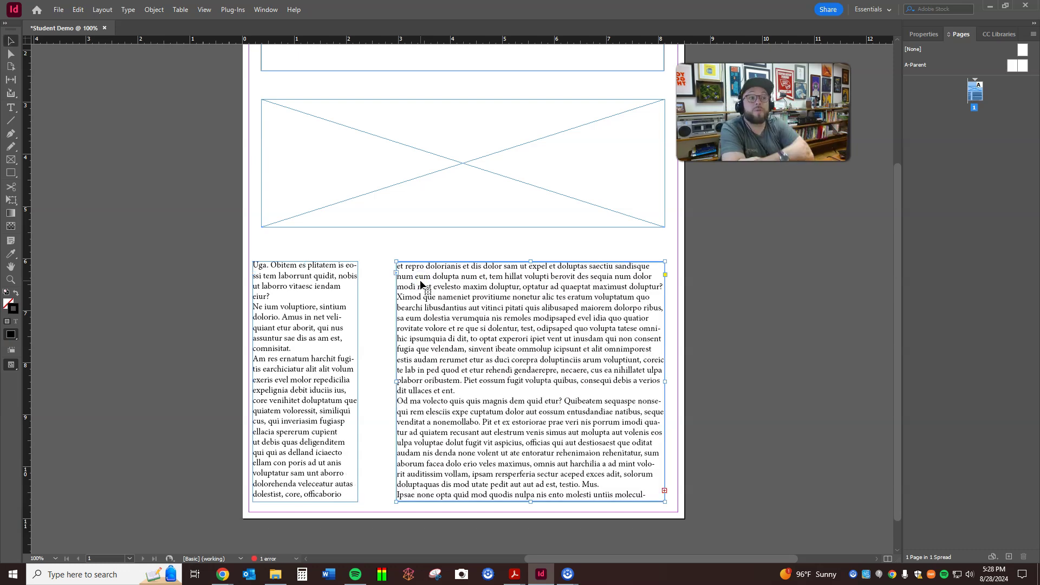
Widen the first text frame from its right edge to about 2.4 in, then narrow it to about 2.1 in.
{"action": "left_click", "coordinate": [346, 392]}
{"action": "left_click_drag", "start_coordinate": [357, 381], "coordinate": [377, 381]}
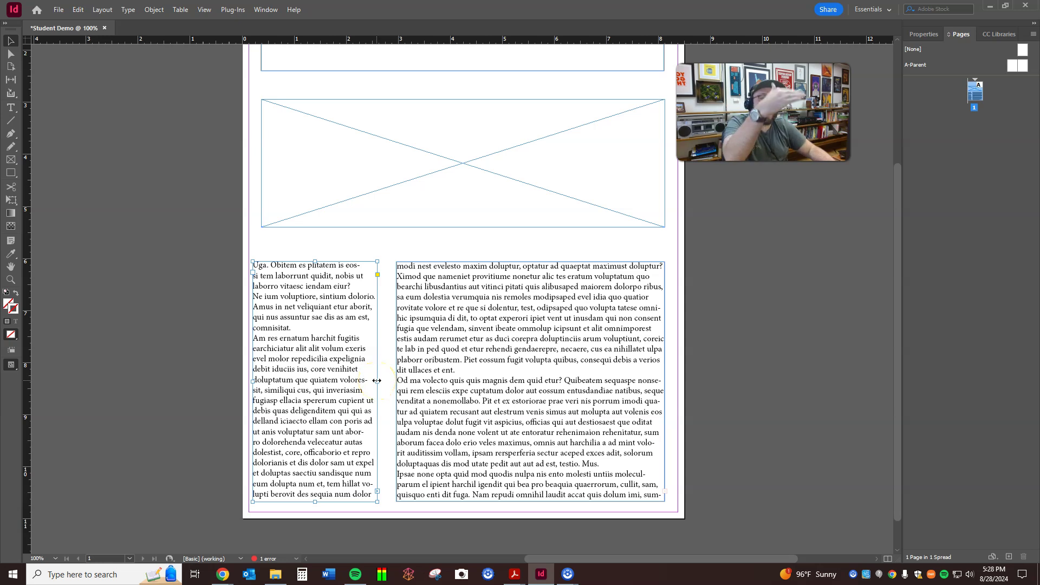
{"action": "mouse_move", "coordinate": [377, 380]}
{"action": "left_mouse_down"}
{"action": "mouse_move", "coordinate": [343, 380]}
{"action": "mouse_move", "coordinate": [362, 382]}
{"action": "left_mouse_up"}
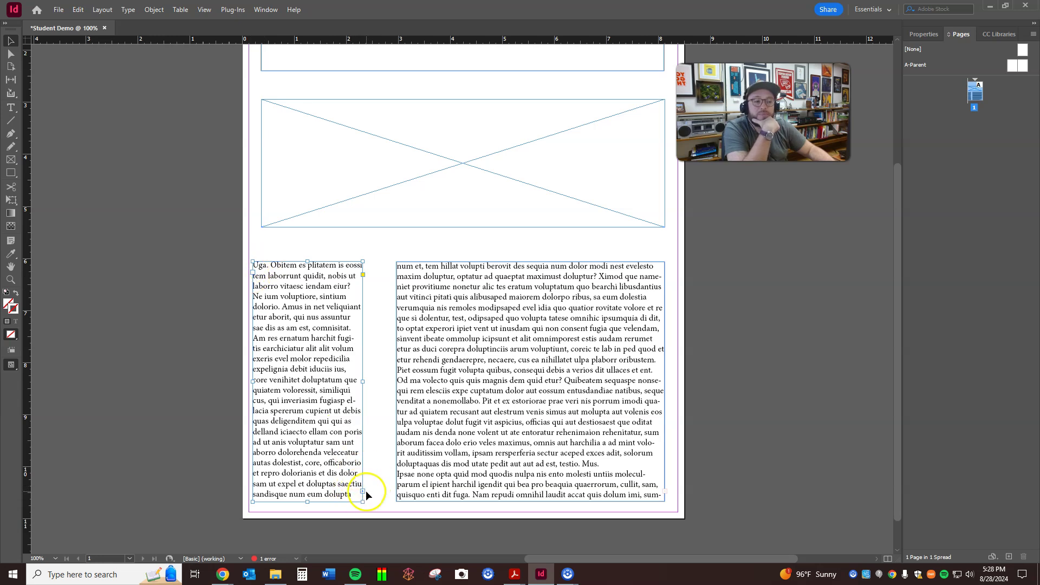
Examine the threaded text at 400%, from the end of the first frame to the start of the second.
{"action": "key", "text": "ctrl+equal"}
{"action": "key", "text": "ctrl+equal"}
{"action": "key", "text": "ctrl+equal"}
{"action": "key", "text": "ctrl+equal"}
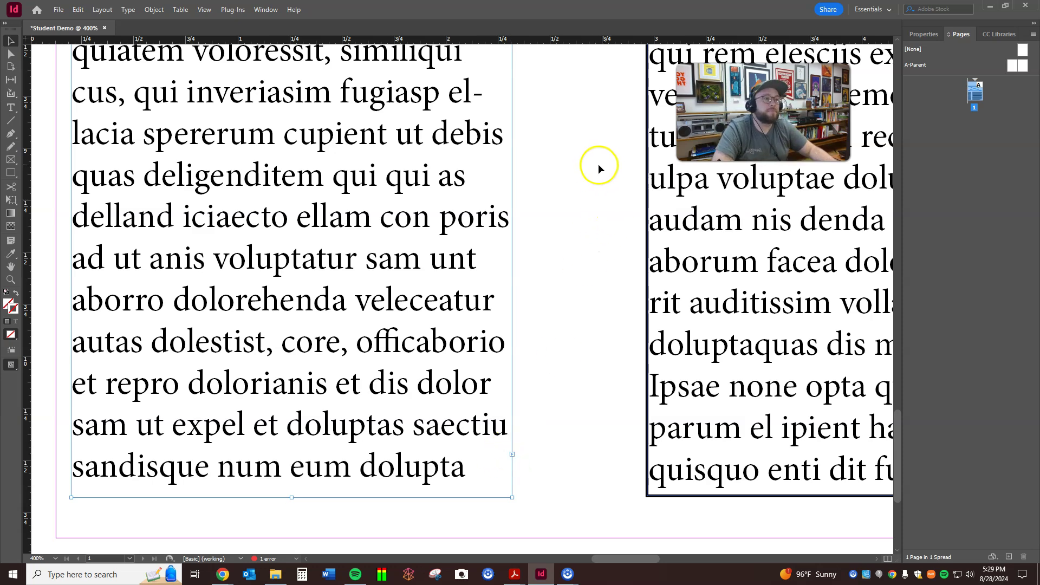
{"action": "left_click_drag", "start_coordinate": [598, 164], "coordinate": [305, 467]}
{"action": "scroll", "coordinate": [305, 467], "scroll_direction": "up", "scroll_amount": 5}
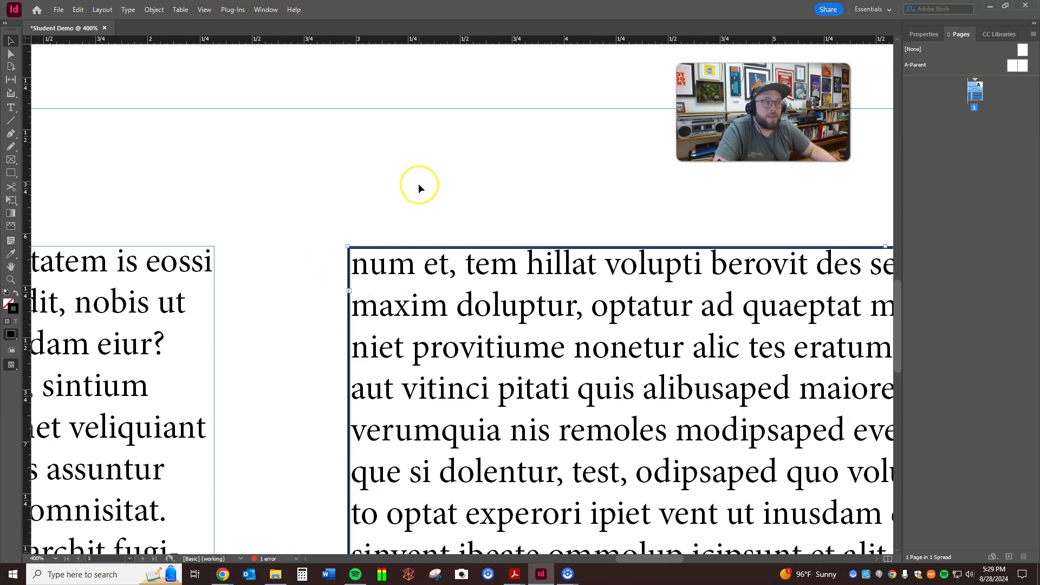
{"action": "key", "text": "ctrl+minus"}
{"action": "key", "text": "ctrl+minus"}
{"action": "key", "text": "ctrl+minus"}
{"action": "key", "text": "ctrl+minus"}
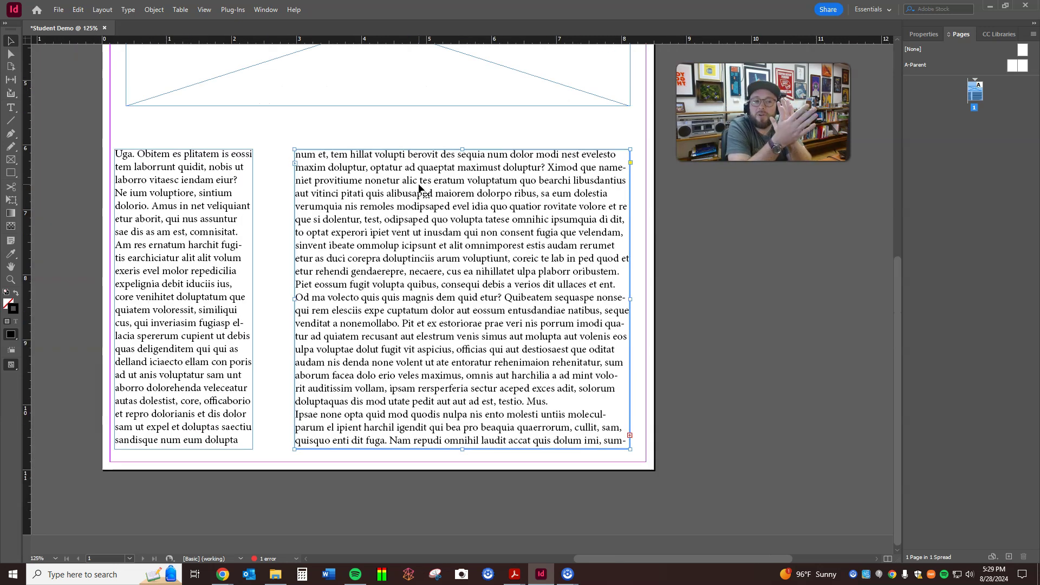
Shorten the first text frame from its bottom edge to about 2 in tall, then restore its full height.
{"action": "left_click", "coordinate": [197, 239]}
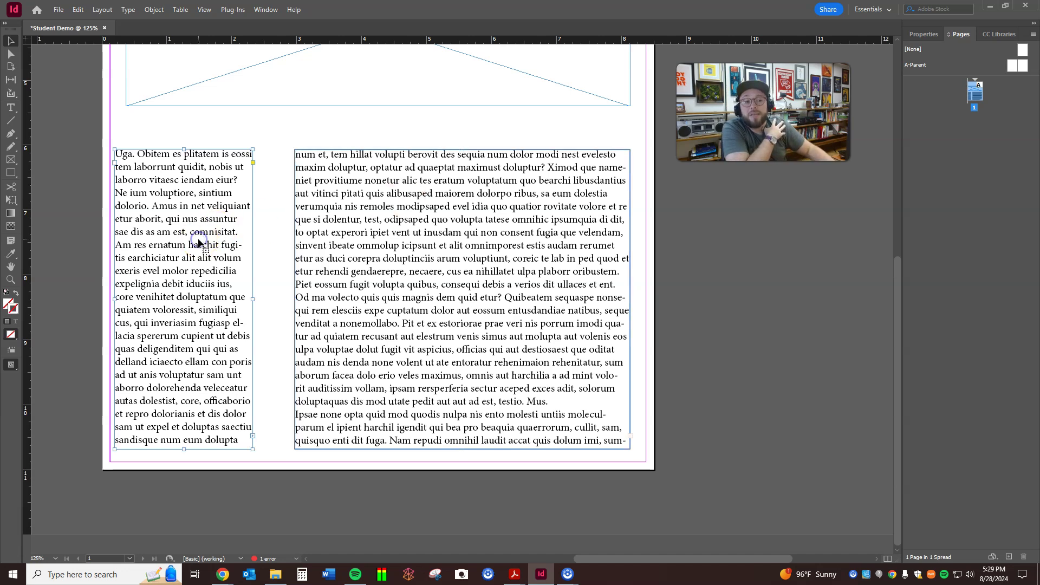
{"action": "left_click_drag", "start_coordinate": [183, 450], "coordinate": [182, 277]}
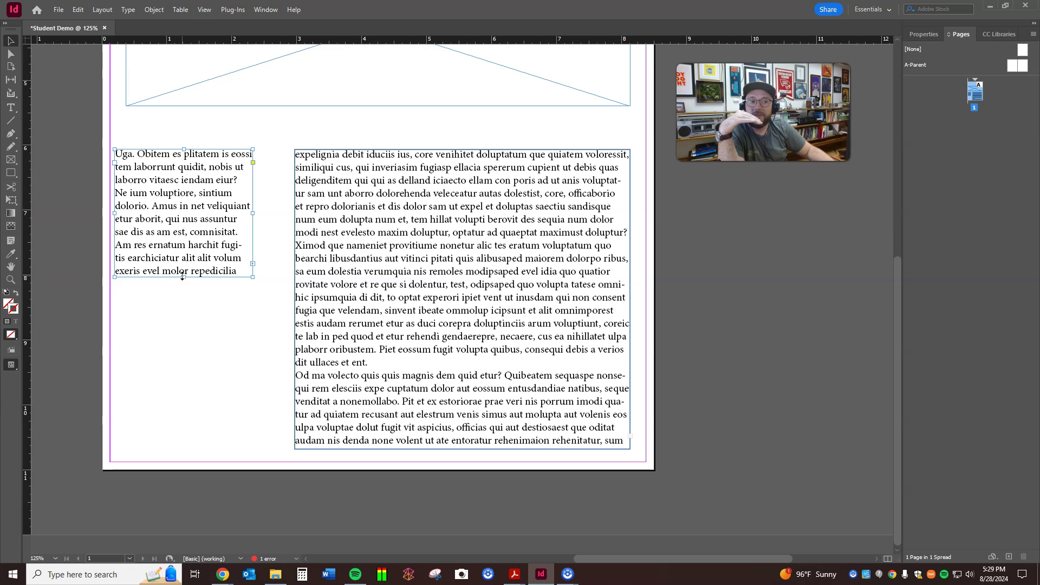
{"action": "left_click_drag", "start_coordinate": [183, 277], "coordinate": [192, 449]}
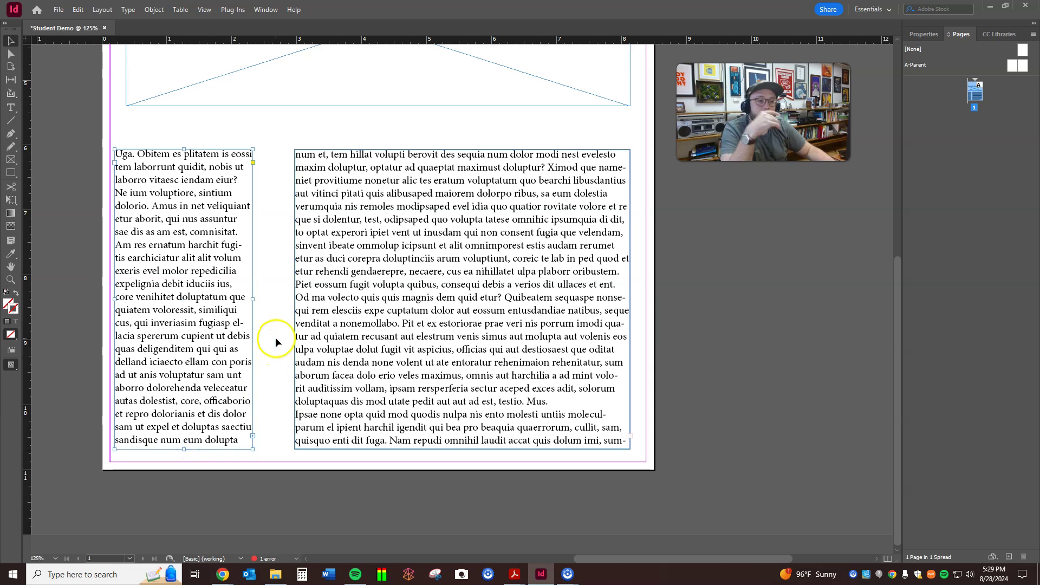
Move the second text frame up over the crossed graphic frame, then return it beside the first column with their tops aligned.
{"action": "scroll", "coordinate": [153, 367], "scroll_direction": "up", "scroll_amount": 1}
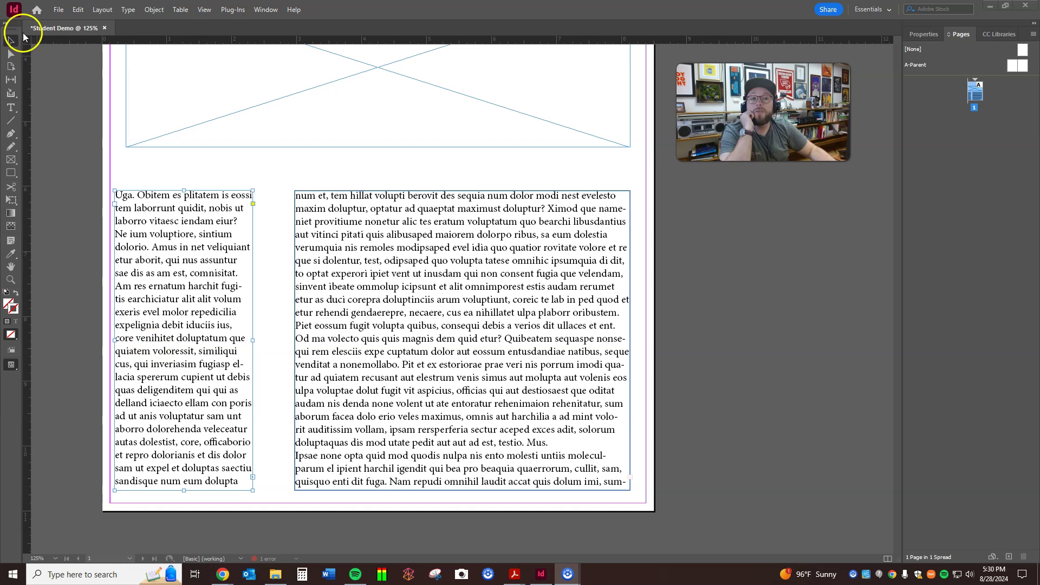
{"action": "left_click", "coordinate": [11, 54]}
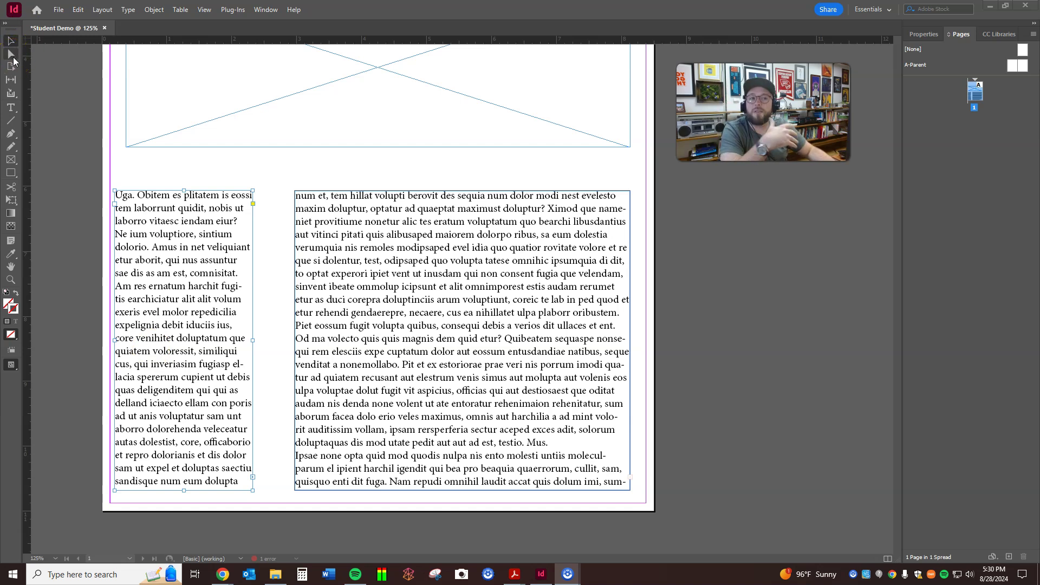
{"action": "scroll", "coordinate": [266, 299], "scroll_direction": "up", "scroll_amount": 3}
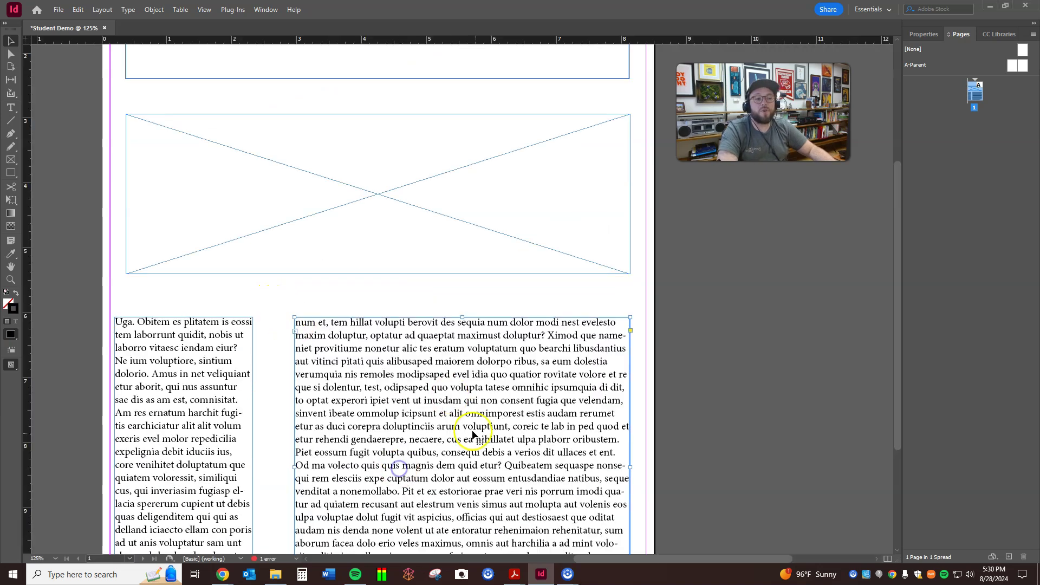
{"action": "left_click_drag", "start_coordinate": [477, 435], "coordinate": [459, 222]}
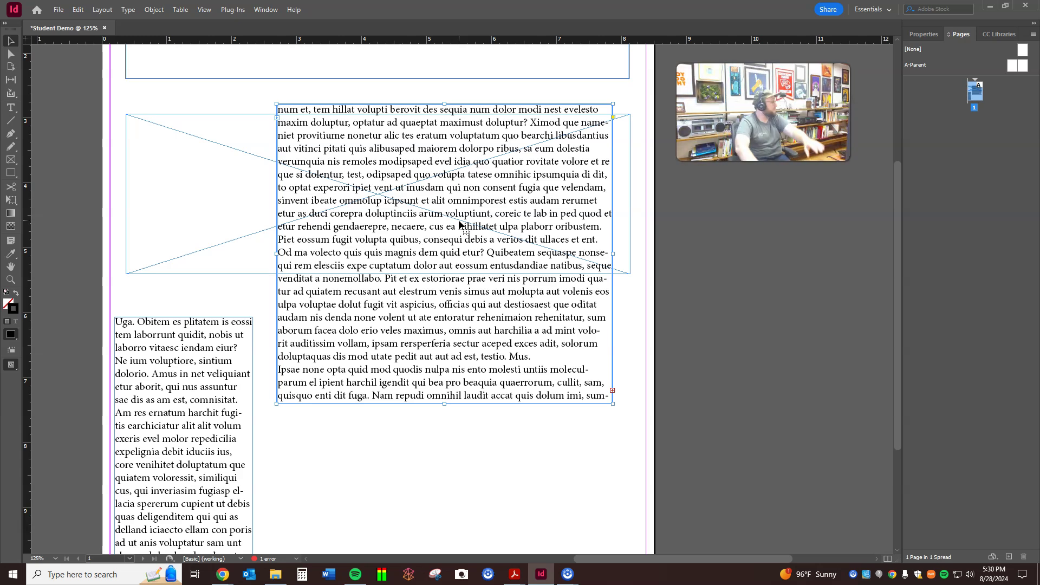
{"action": "left_click_drag", "start_coordinate": [459, 223], "coordinate": [480, 273]}
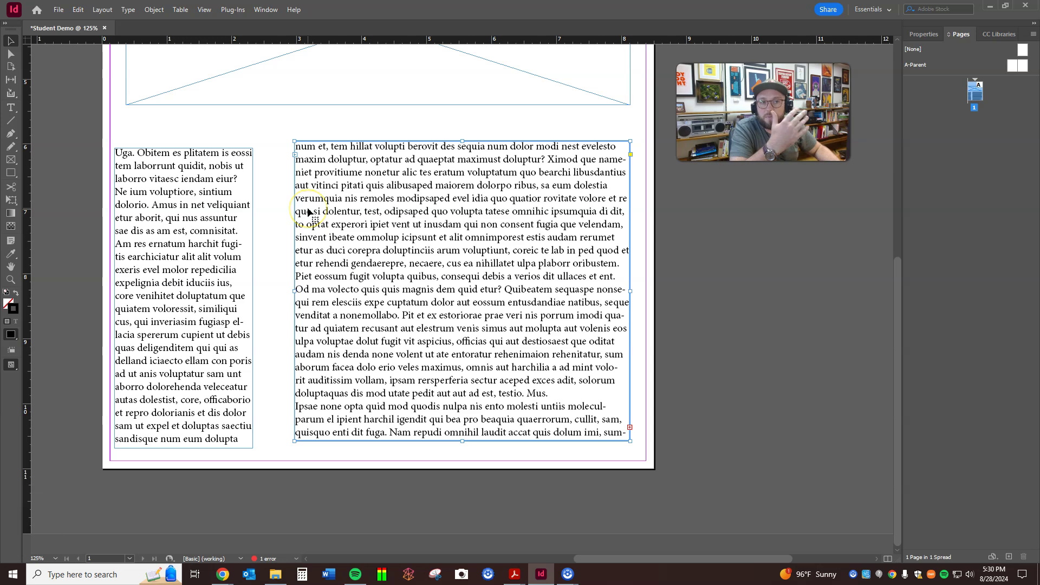
{"action": "key", "text": "shift+Down"}
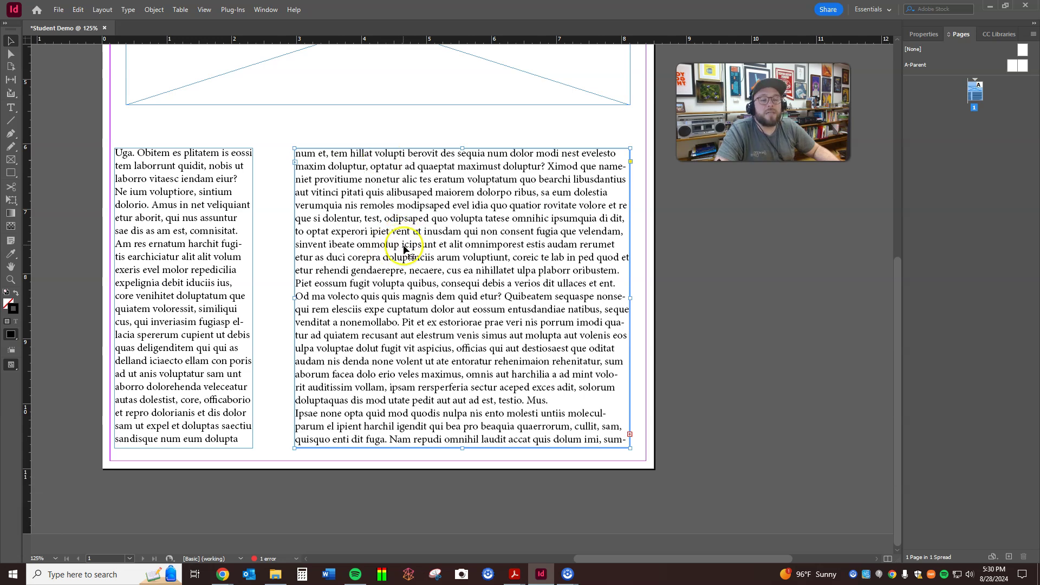
Set the crossed graphic frame's text wrap to wrap around the bounding box.
{"action": "scroll", "coordinate": [440, 238], "scroll_direction": "up", "scroll_amount": 3}
{"action": "scroll", "coordinate": [440, 239], "scroll_direction": "down", "scroll_amount": 1}
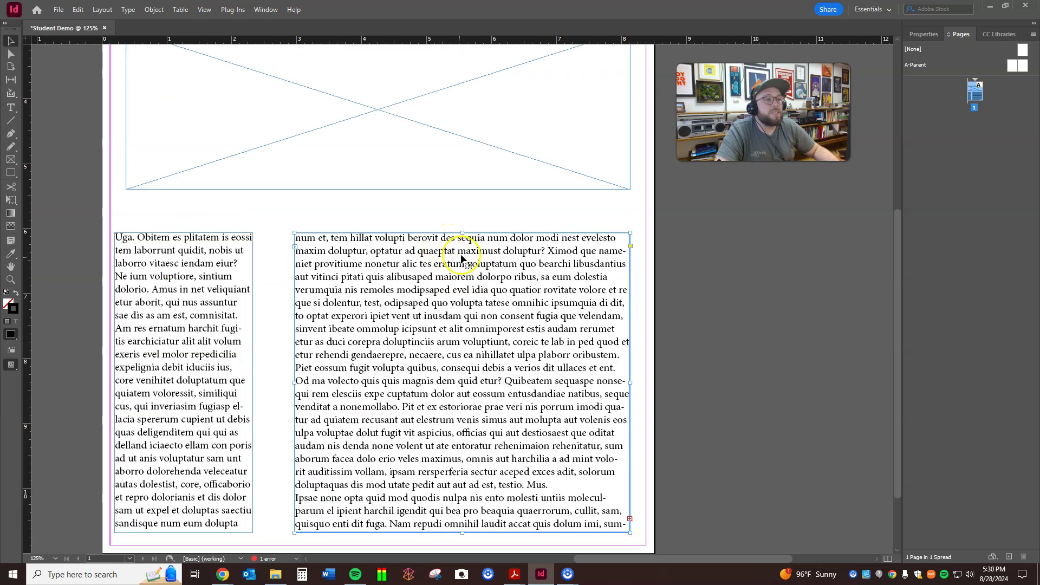
{"action": "scroll", "coordinate": [461, 253], "scroll_direction": "up", "scroll_amount": 2}
{"action": "left_click", "coordinate": [302, 167]}
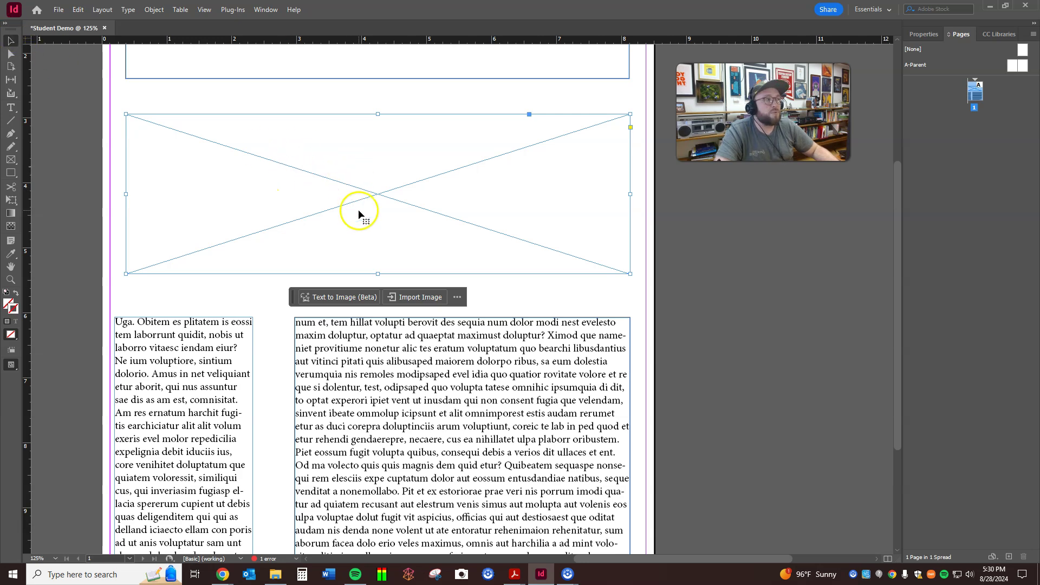
{"action": "left_click", "coordinate": [917, 35]}
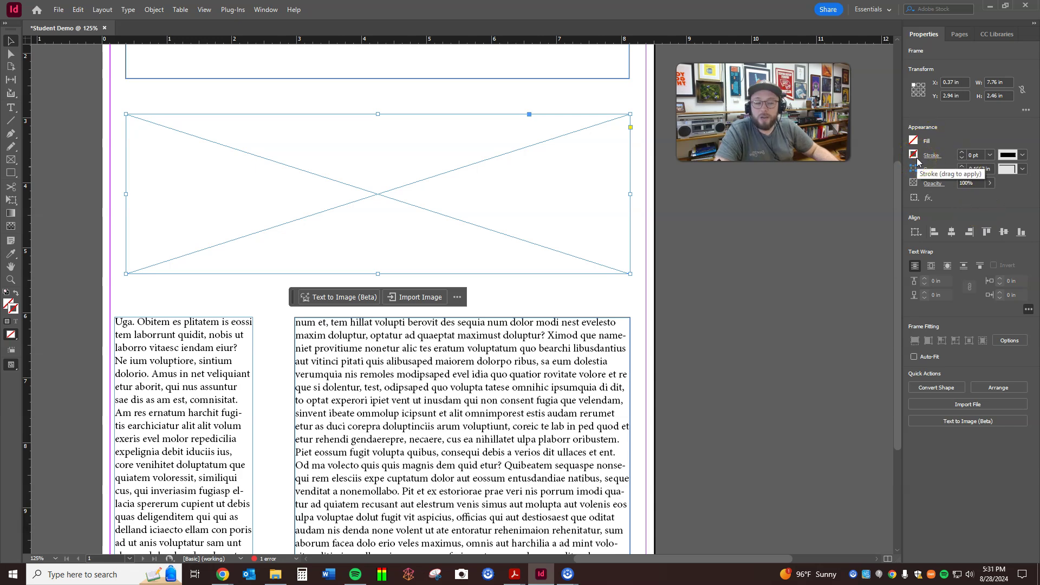
{"action": "left_click", "coordinate": [914, 266]}
{"action": "left_click", "coordinate": [932, 267]}
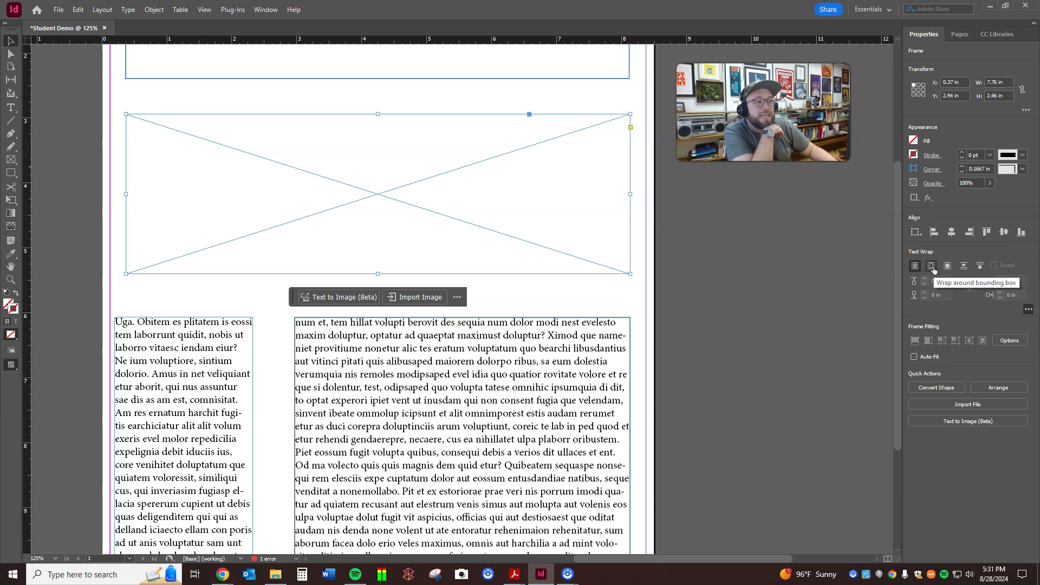
{"action": "left_click", "coordinate": [931, 266]}
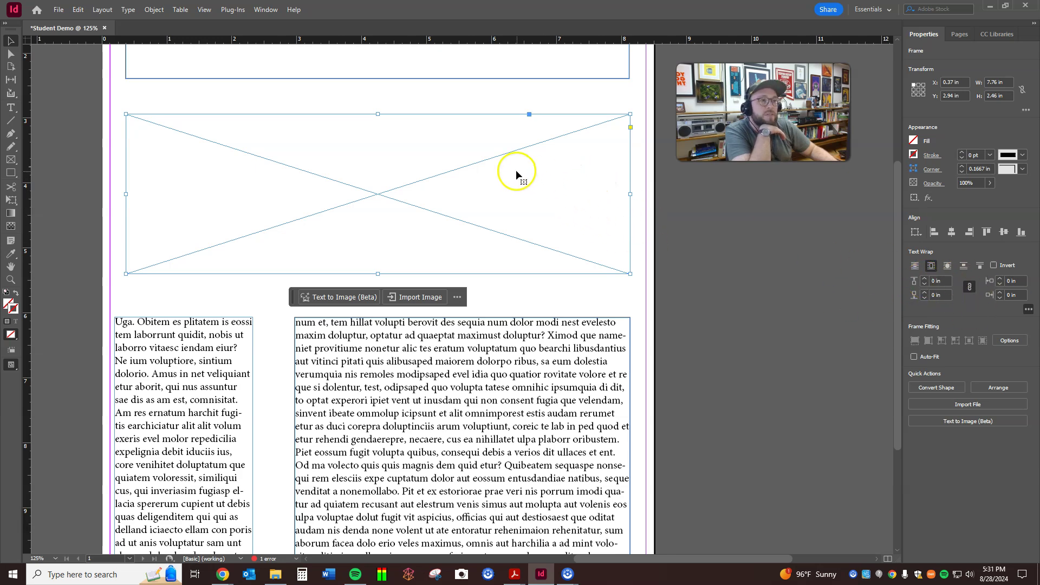
Narrow the crossed graphic frame to about 4.84 in wide and move it down over the upper part of the second text column.
{"action": "left_click_drag", "start_coordinate": [127, 193], "coordinate": [343, 169]}
{"action": "left_click_drag", "start_coordinate": [509, 156], "coordinate": [480, 274]}
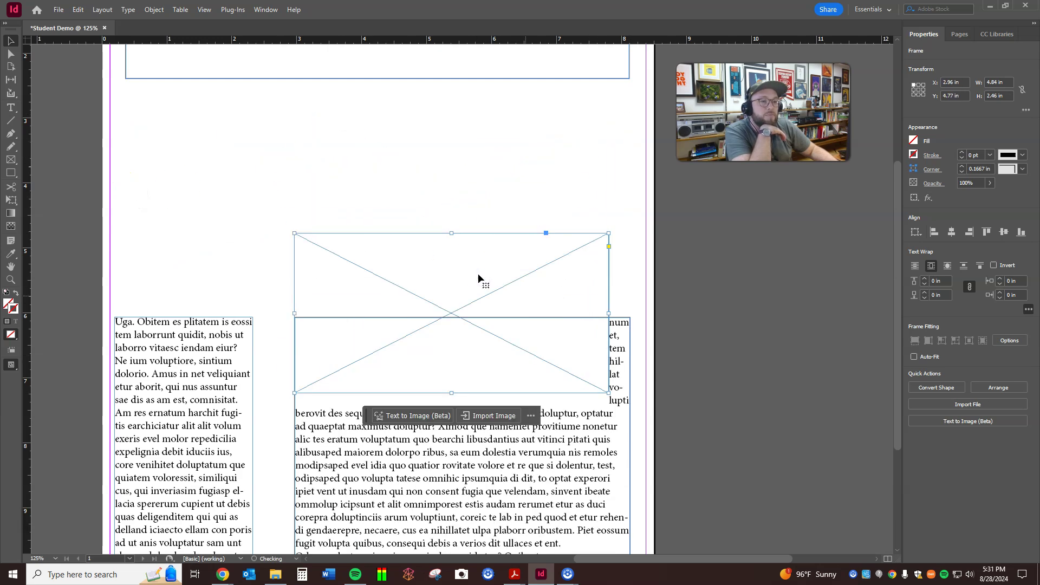
{"action": "scroll", "coordinate": [677, 298], "scroll_direction": "down", "scroll_amount": 3}
{"action": "key", "text": "ctrl+shift+a"}
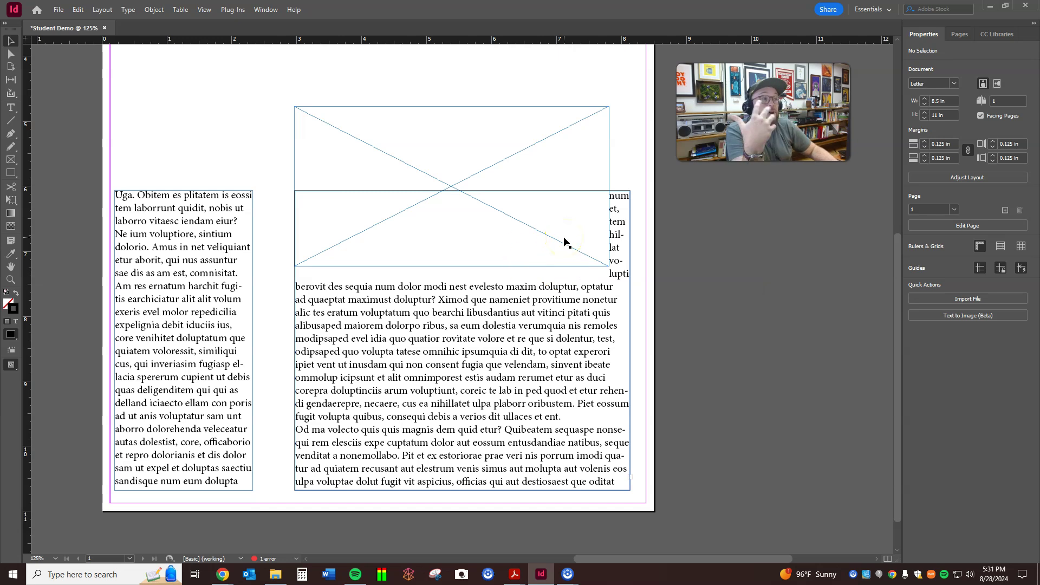
Turn the crossed frame's text wrap off, then set it back to wrap around the bounding box.
{"action": "left_click", "coordinate": [462, 152]}
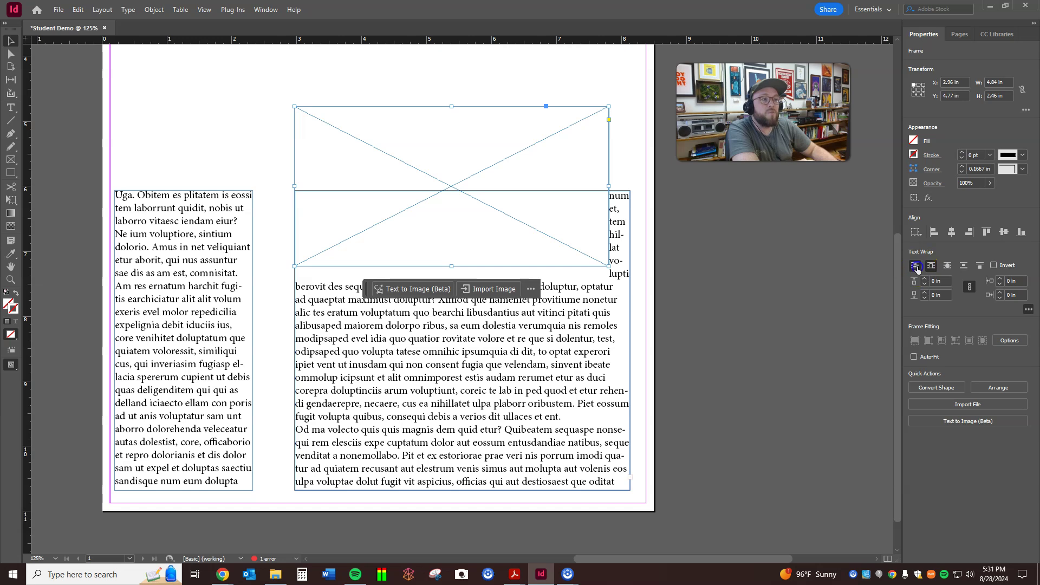
{"action": "left_click", "coordinate": [915, 266]}
{"action": "left_click", "coordinate": [930, 266]}
{"action": "left_click", "coordinate": [548, 222]}
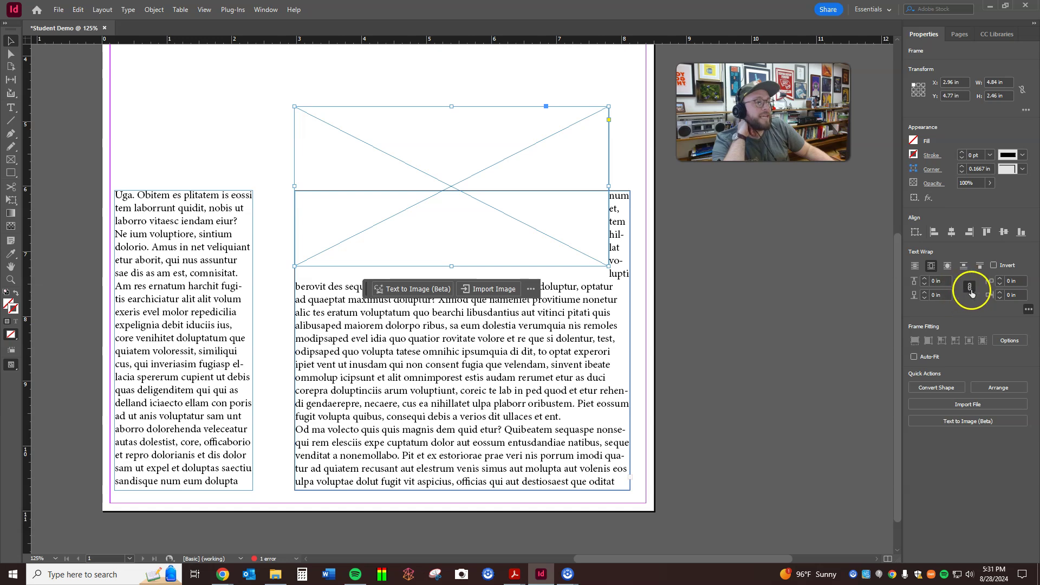
Try raising the graphic frame's linked text wrap offsets, then return them to 0 in.
{"action": "left_click", "coordinate": [999, 281]}
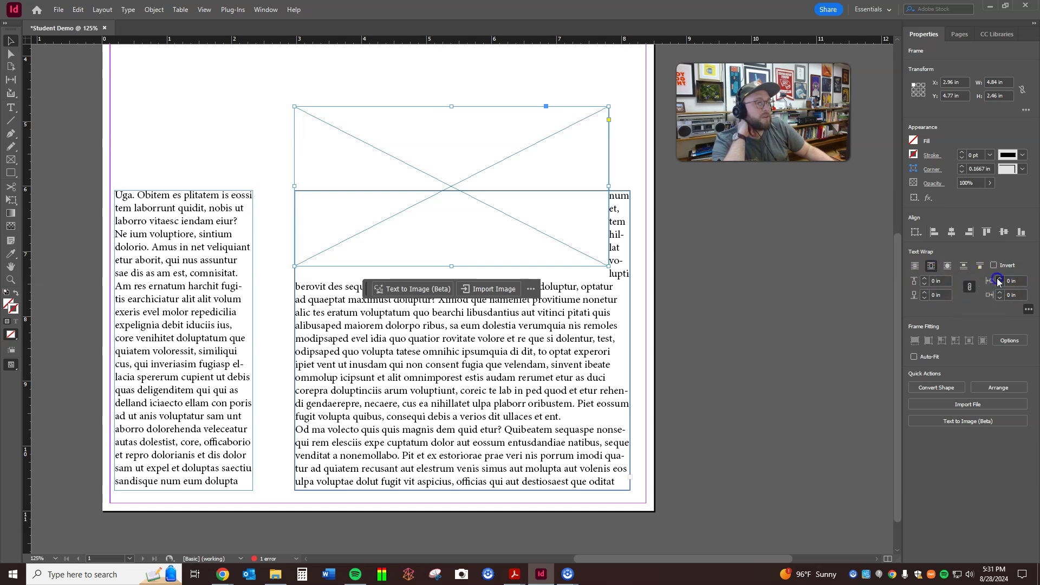
{"action": "left_click", "coordinate": [999, 281]}
{"action": "left_click", "coordinate": [999, 280]}
{"action": "left_click", "coordinate": [1000, 280]}
{"action": "left_click", "coordinate": [1000, 297]}
{"action": "left_click", "coordinate": [1000, 298]}
{"action": "left_click", "coordinate": [1000, 298]}
{"action": "left_click", "coordinate": [1000, 297]}
{"action": "left_click", "coordinate": [1000, 298]}
{"action": "left_click", "coordinate": [1000, 298]}
Unlink the text wrap offsets and set the graphic frame's right offset to 0.25 in.
{"action": "left_click", "coordinate": [970, 286]}
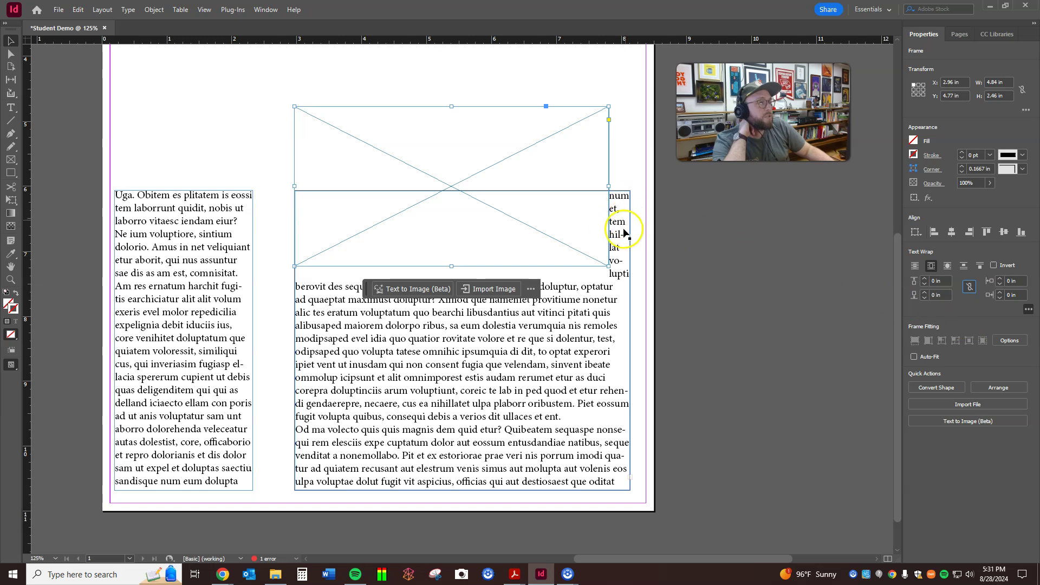
{"action": "left_click", "coordinate": [999, 292]}
{"action": "left_click", "coordinate": [1000, 292]}
{"action": "left_click", "coordinate": [1000, 293]}
{"action": "left_click", "coordinate": [999, 292]}
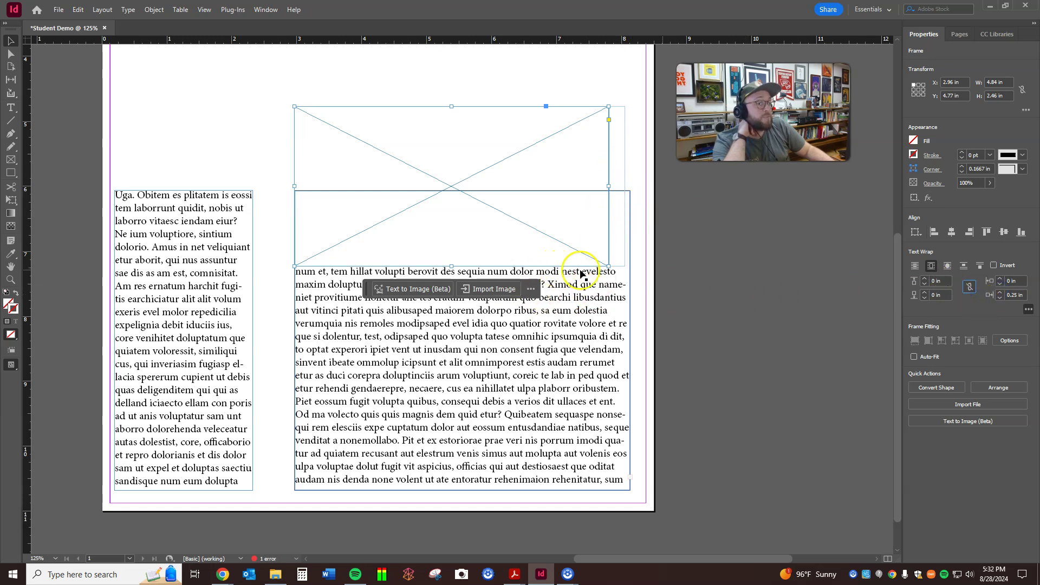
{"action": "left_click", "coordinate": [723, 268]}
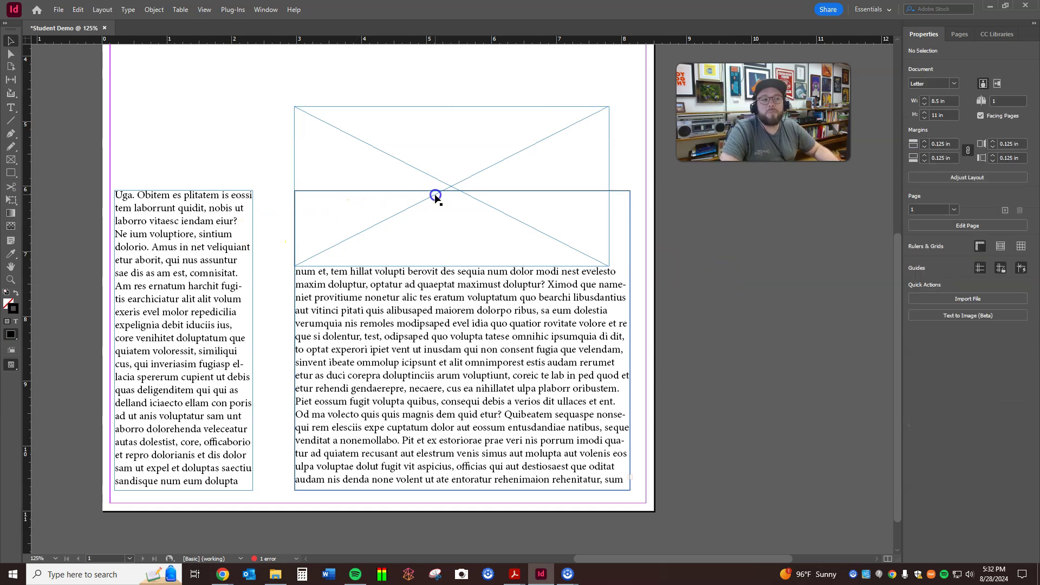
Move the graphic frame down so that it straddles both text columns.
{"action": "left_click", "coordinate": [528, 165]}
{"action": "left_click_drag", "start_coordinate": [435, 225], "coordinate": [425, 173]}
{"action": "left_click_drag", "start_coordinate": [410, 187], "coordinate": [364, 291]}
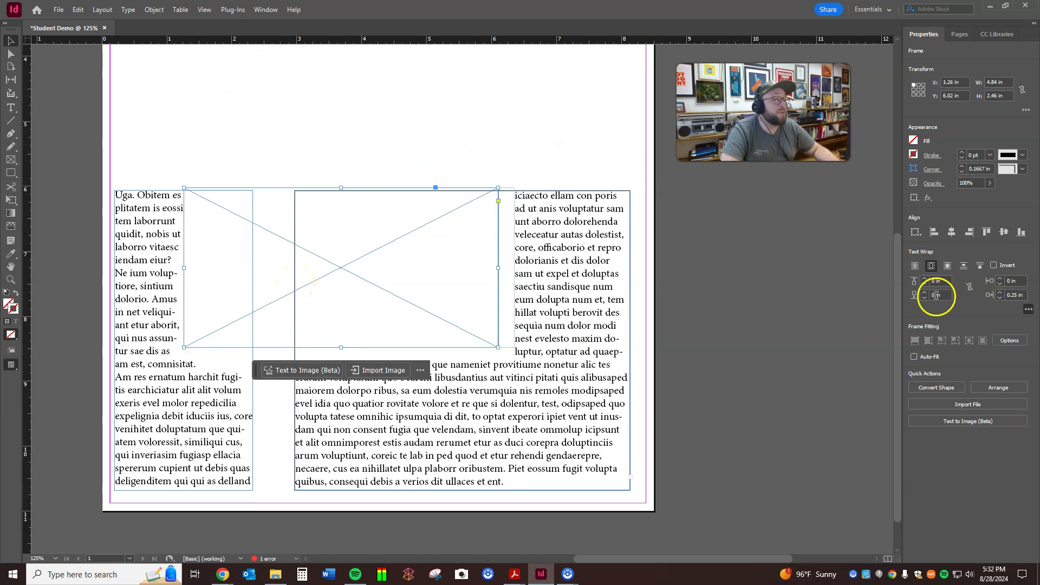
Turn off the graphic frame's text wrap and move it back above the text columns, to about X 2.035 in, Y 2.76 in.
{"action": "left_click", "coordinate": [916, 266]}
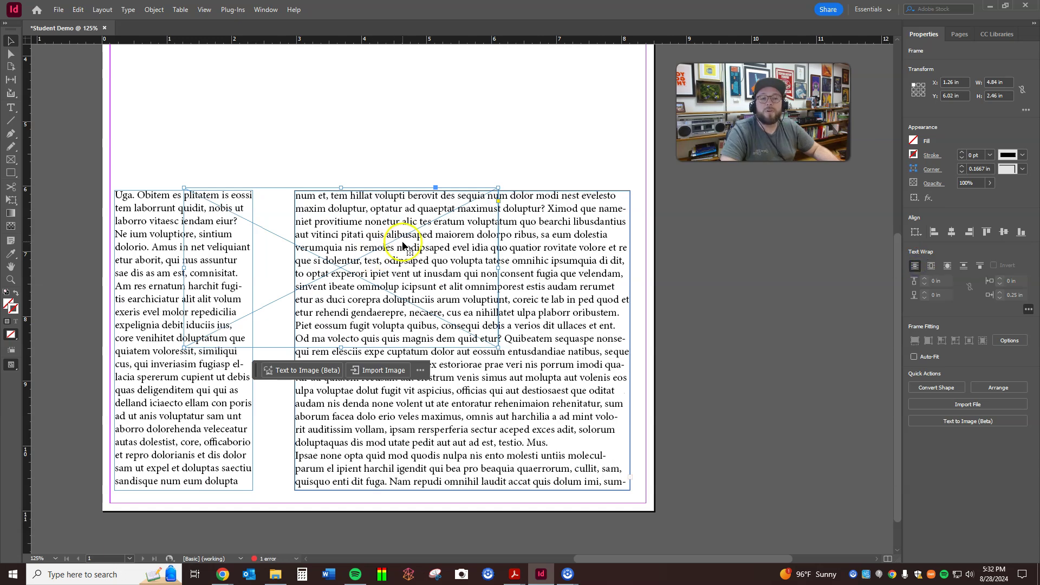
{"action": "scroll", "coordinate": [675, 317], "scroll_direction": "up", "scroll_amount": 3}
{"action": "left_click_drag", "start_coordinate": [377, 485], "coordinate": [428, 274]}
Delete both threaded text frames below the graphic frame.
{"action": "scroll", "coordinate": [697, 270], "scroll_direction": "down", "scroll_amount": 4}
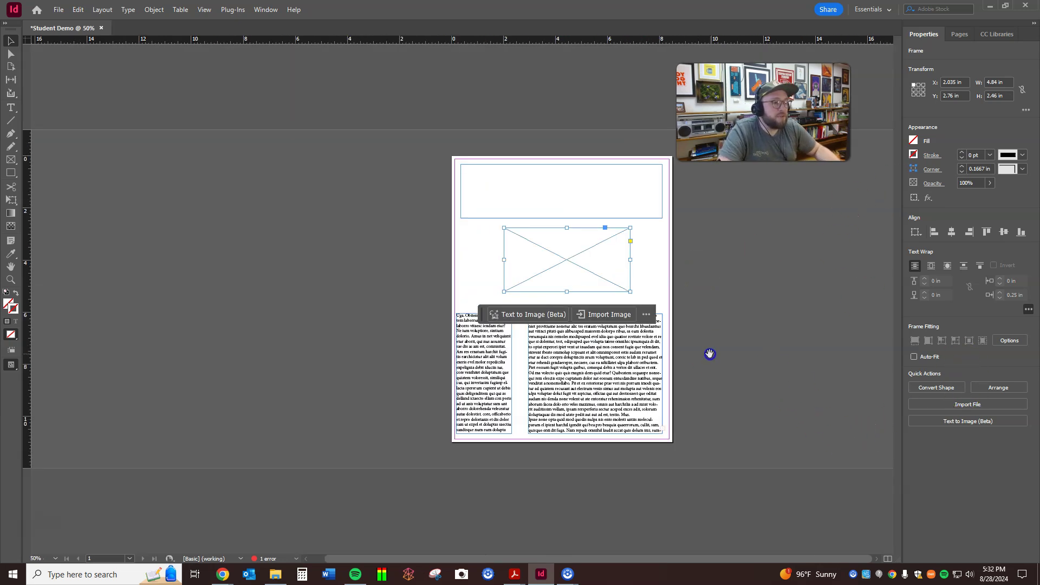
{"action": "key", "text": "ctrl+1"}
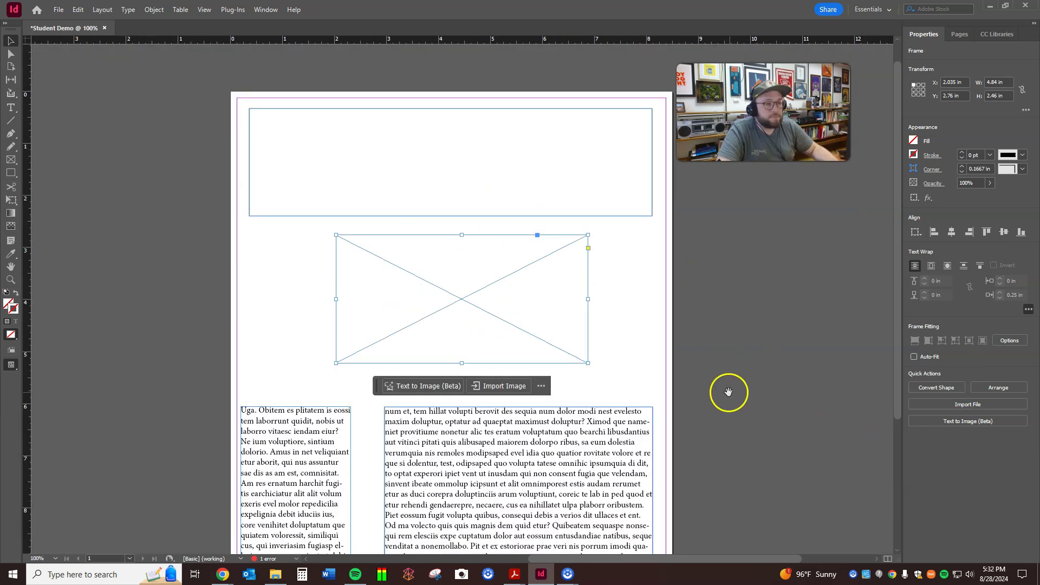
{"action": "left_click_drag", "start_coordinate": [726, 392], "coordinate": [685, 213]}
{"action": "left_click", "coordinate": [506, 322]}
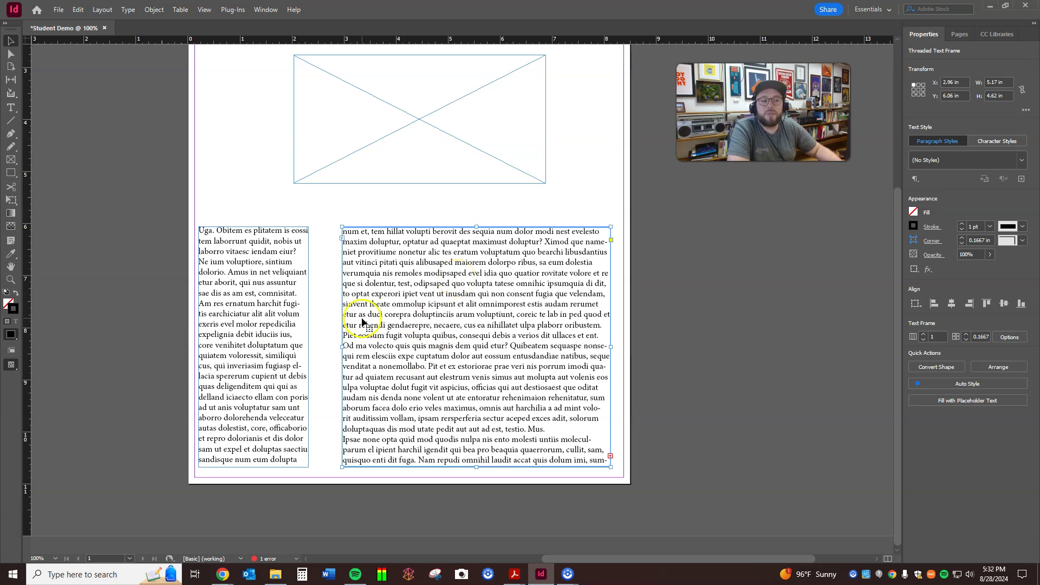
{"action": "key", "text": "Delete"}
{"action": "key", "text": "Delete"}
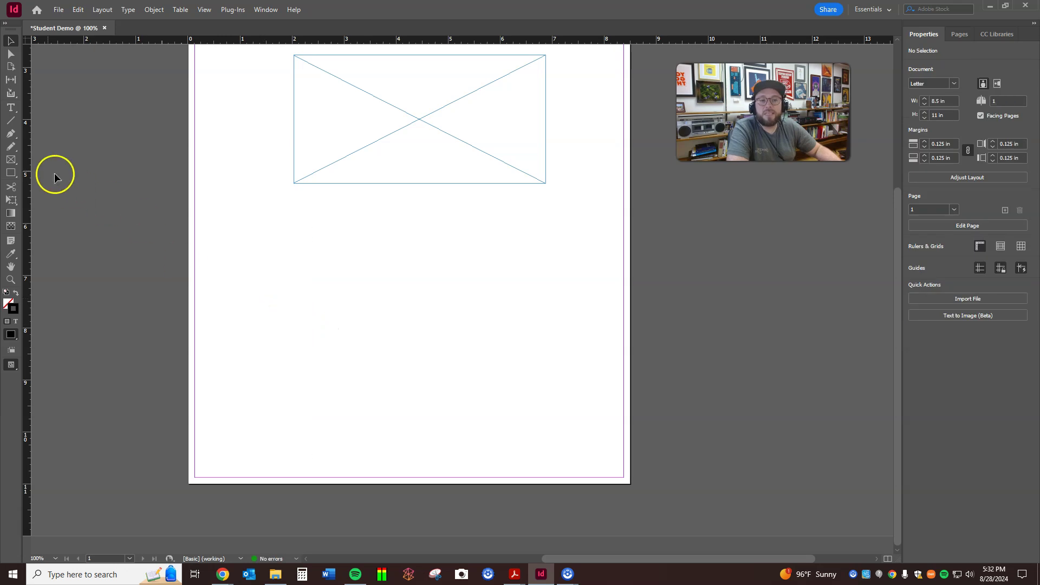
Draw a text frame about 8.12 in by 5.08 in across the lower half of the page and fill it with placeholder text.
{"action": "left_click", "coordinate": [11, 107]}
{"action": "left_click_drag", "start_coordinate": [198, 211], "coordinate": [621, 473]}
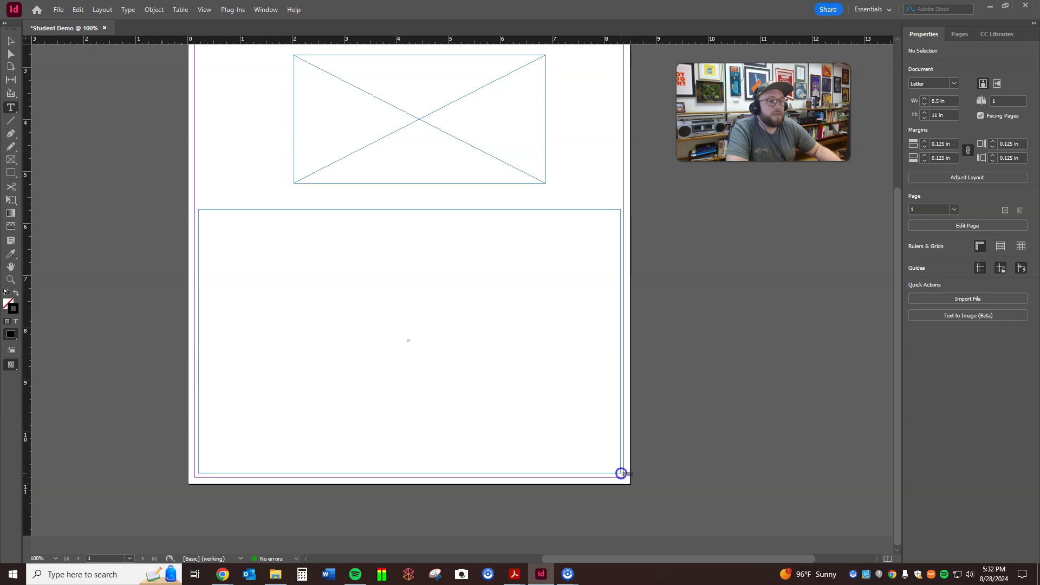
{"action": "right_click", "coordinate": [258, 234]}
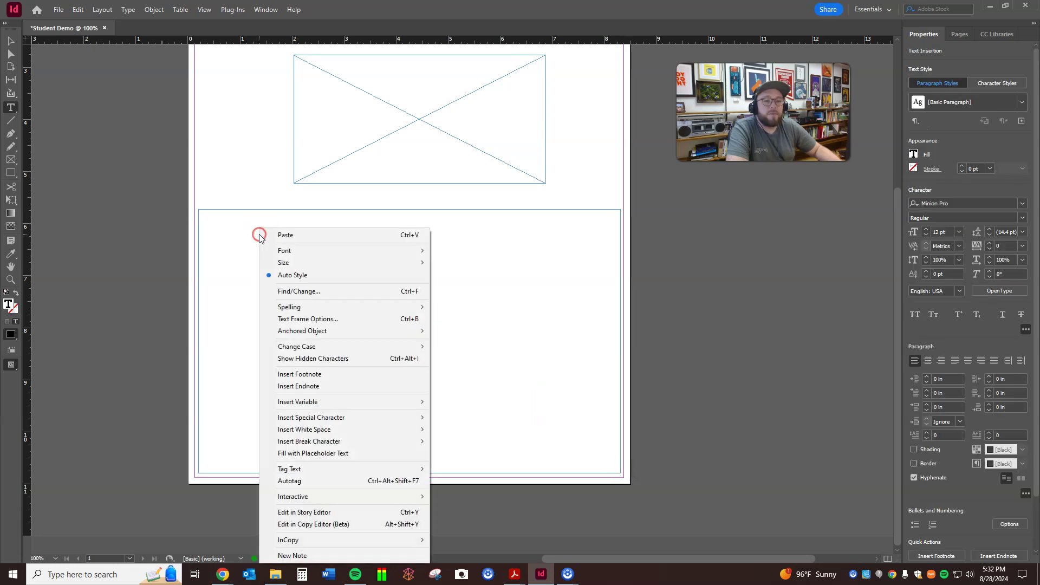
{"action": "left_click", "coordinate": [361, 454]}
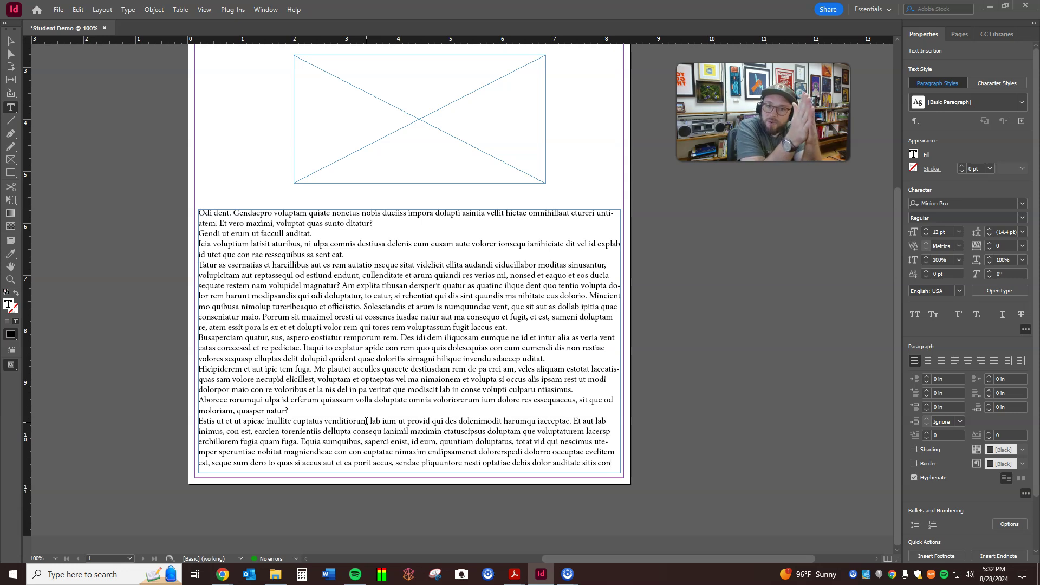
Set the number of columns for the placeholder text frame to 3 in its Text Frame Options, with the preview on.
{"action": "left_click", "coordinate": [10, 41]}
{"action": "left_click", "coordinate": [348, 358]}
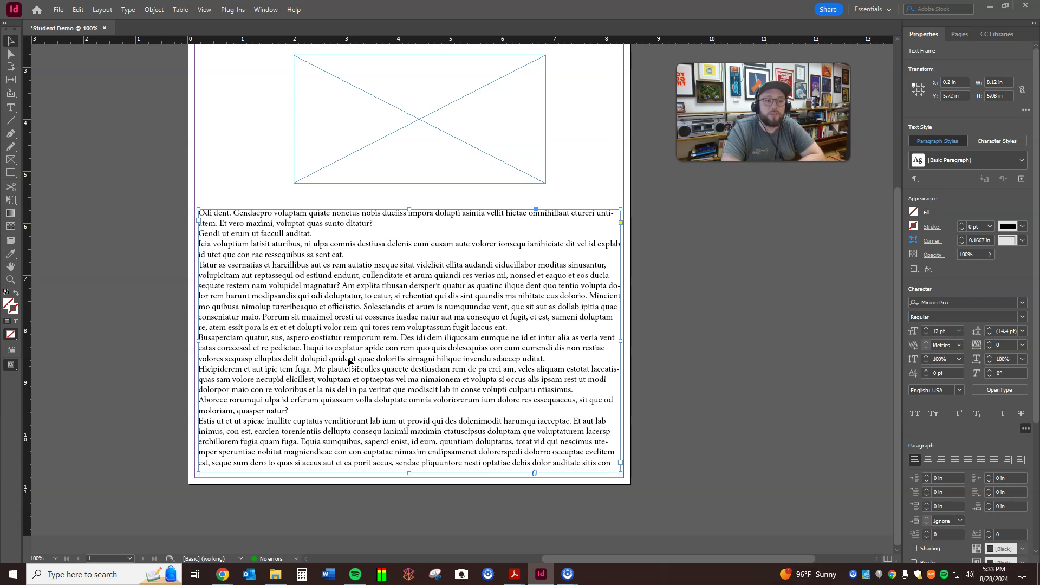
{"action": "key", "text": "ctrl+b"}
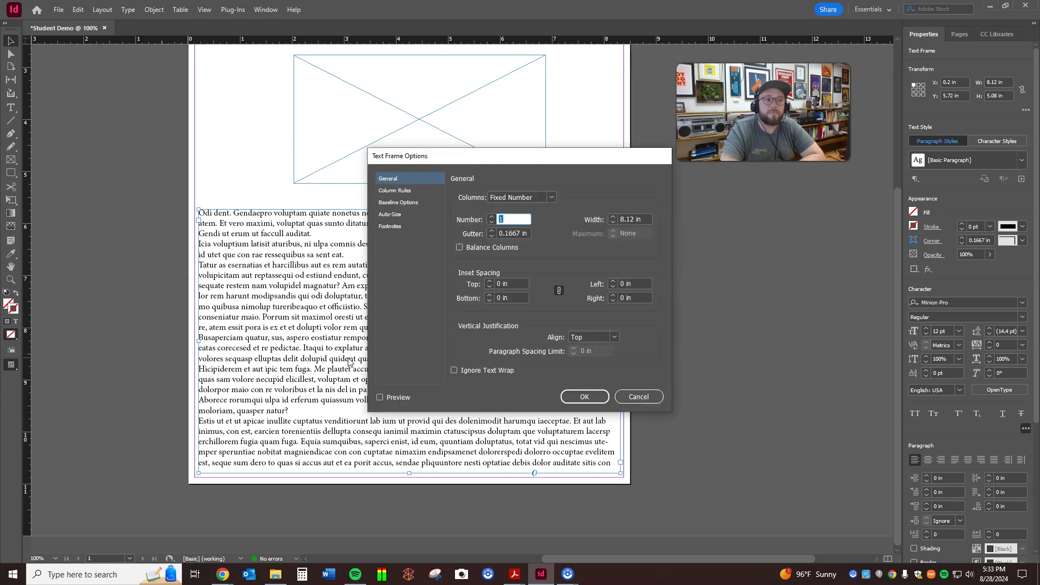
{"action": "left_click_drag", "start_coordinate": [505, 157], "coordinate": [775, 177]}
{"action": "type", "text": "2"}
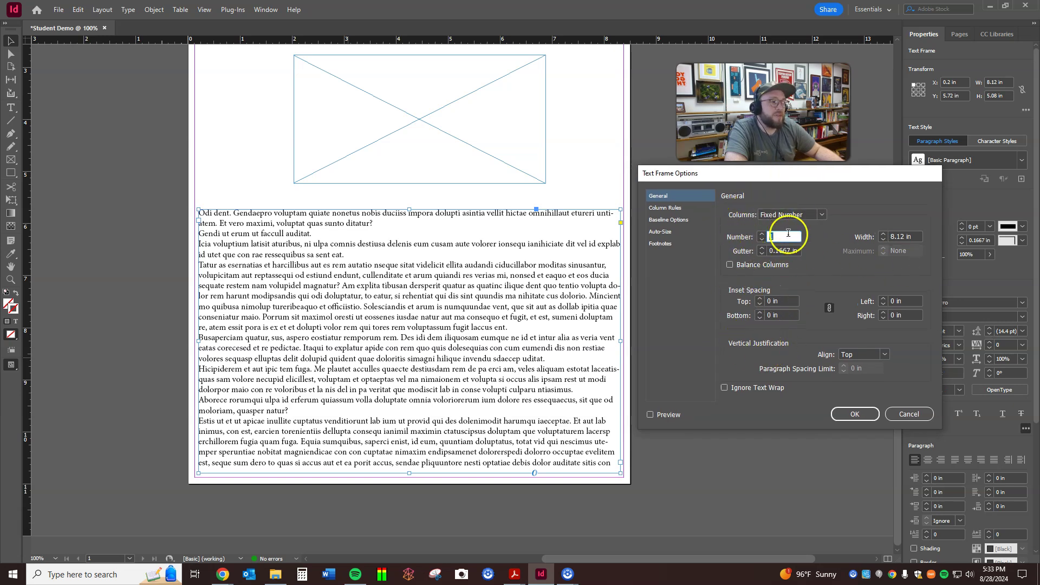
{"action": "left_click_drag", "start_coordinate": [797, 181], "coordinate": [804, 202]}
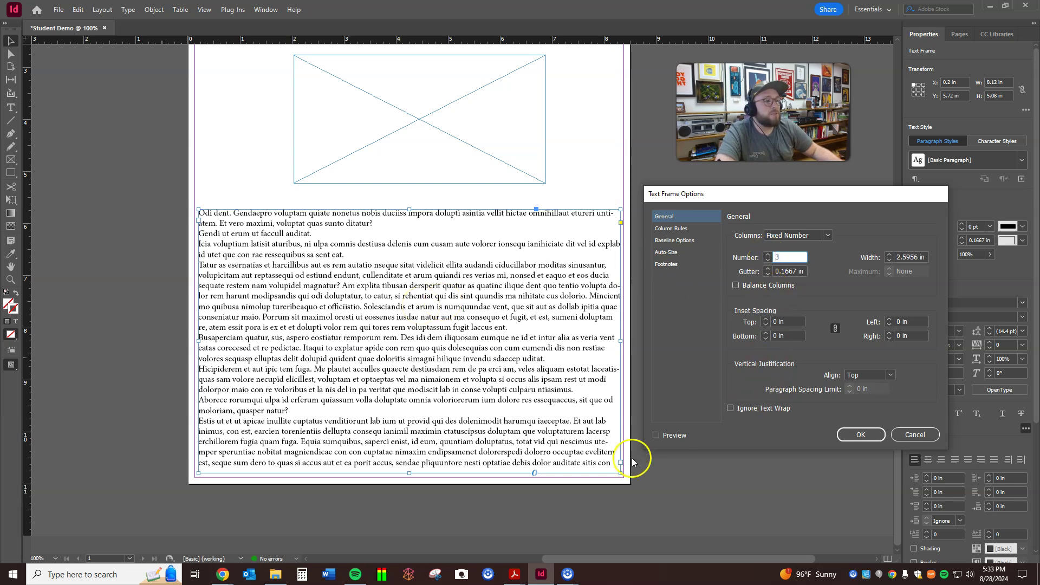
{"action": "left_click", "coordinate": [654, 434]}
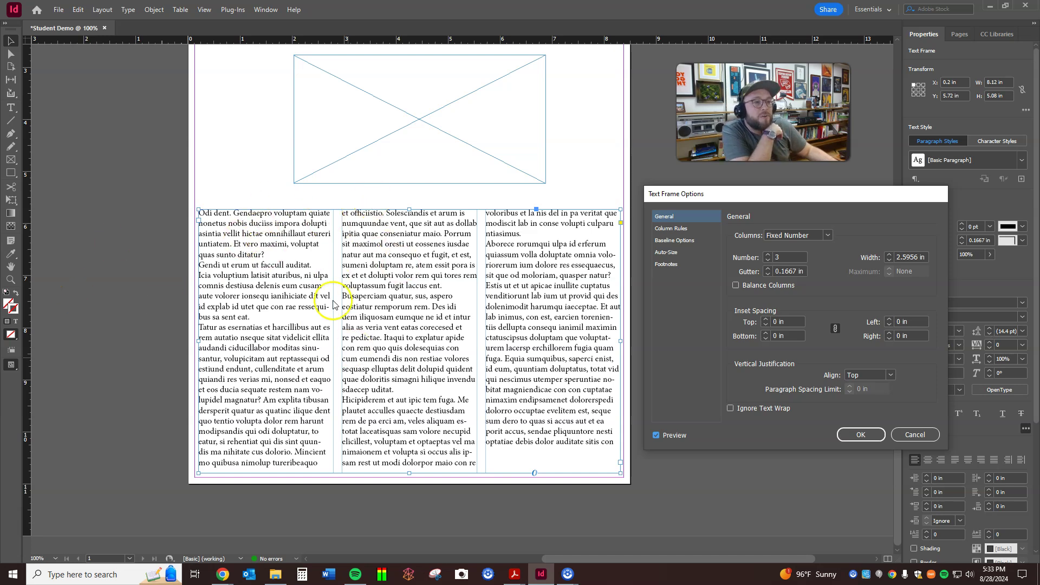
Set the column gutter to 0.1875 in, turn on Balance Columns and apply the text frame options.
{"action": "left_click_drag", "start_coordinate": [769, 268], "coordinate": [769, 274]}
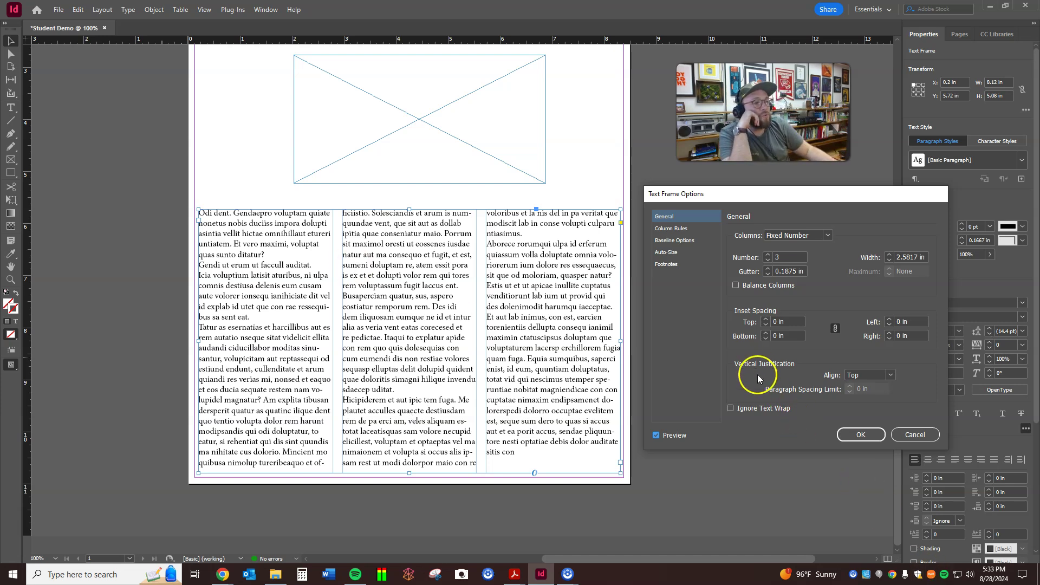
{"action": "left_click", "coordinate": [734, 286]}
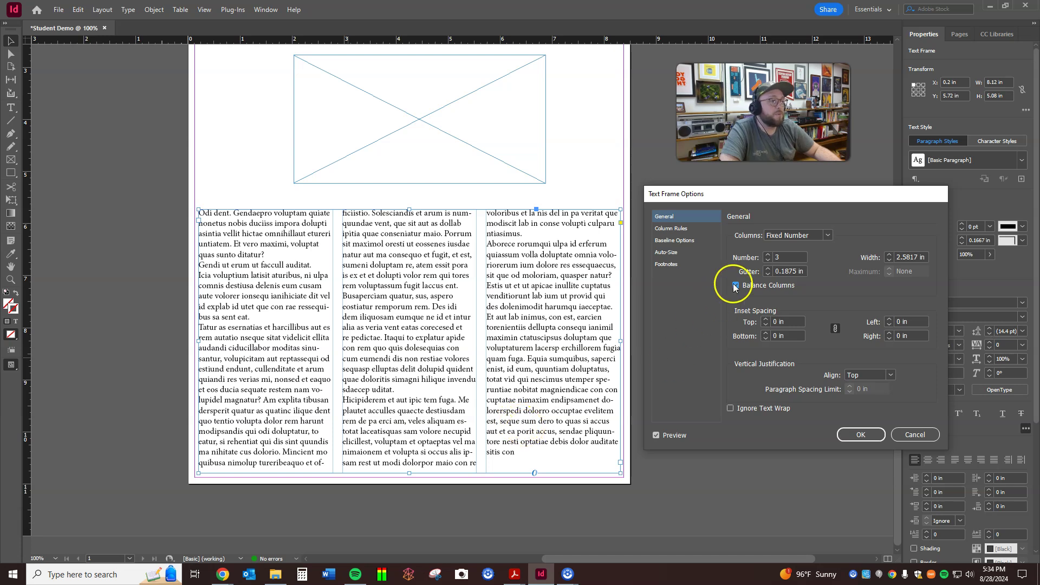
{"action": "left_click", "coordinate": [862, 434]}
Turn the empty rectangle at the top of the page into a text frame and enter "Bam Jam Thank You Mam".
{"action": "scroll", "coordinate": [554, 342], "scroll_direction": "up", "scroll_amount": 4}
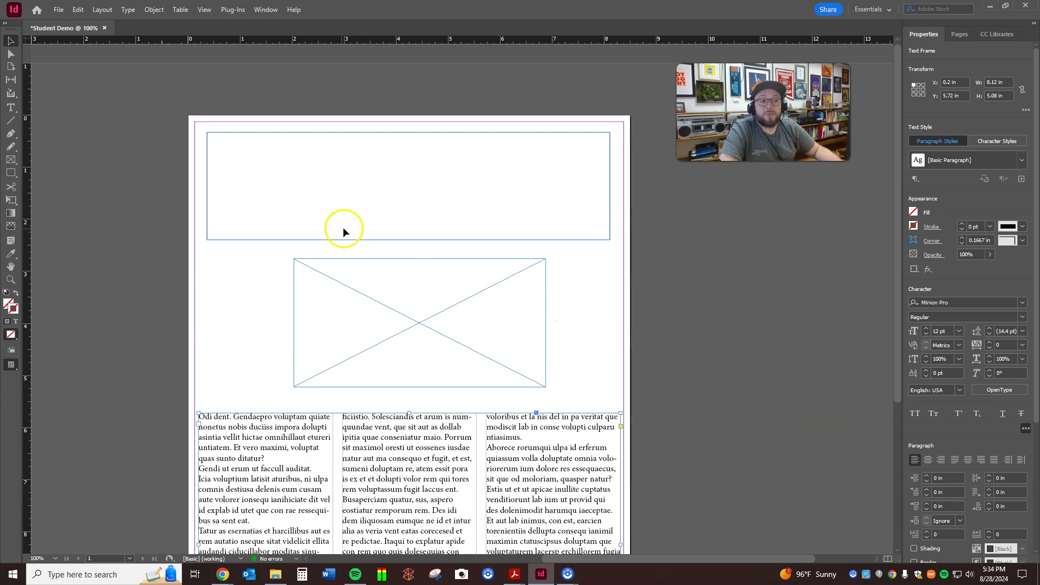
{"action": "left_click", "coordinate": [315, 166]}
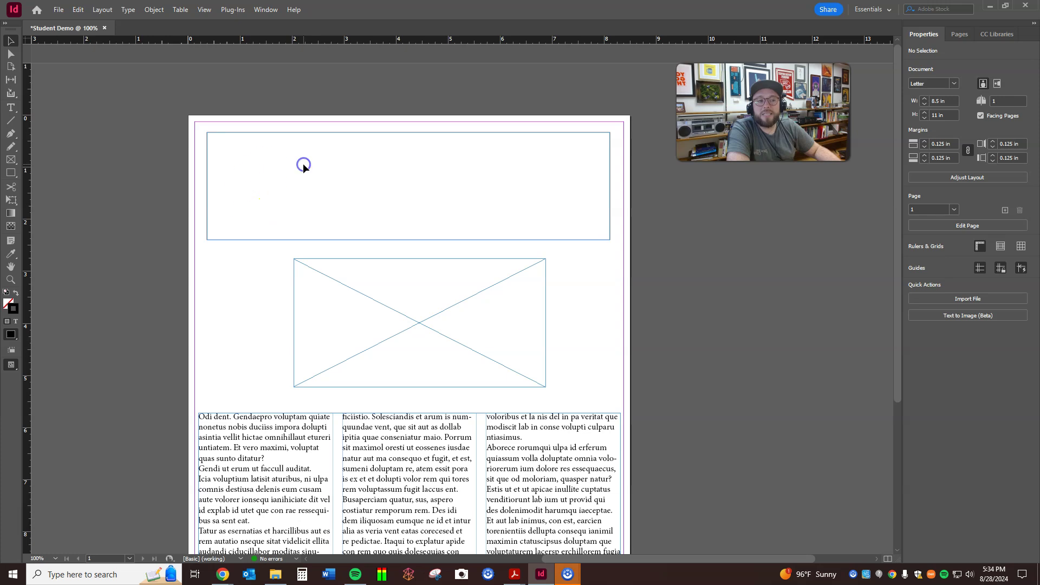
{"action": "left_click", "coordinate": [294, 132]}
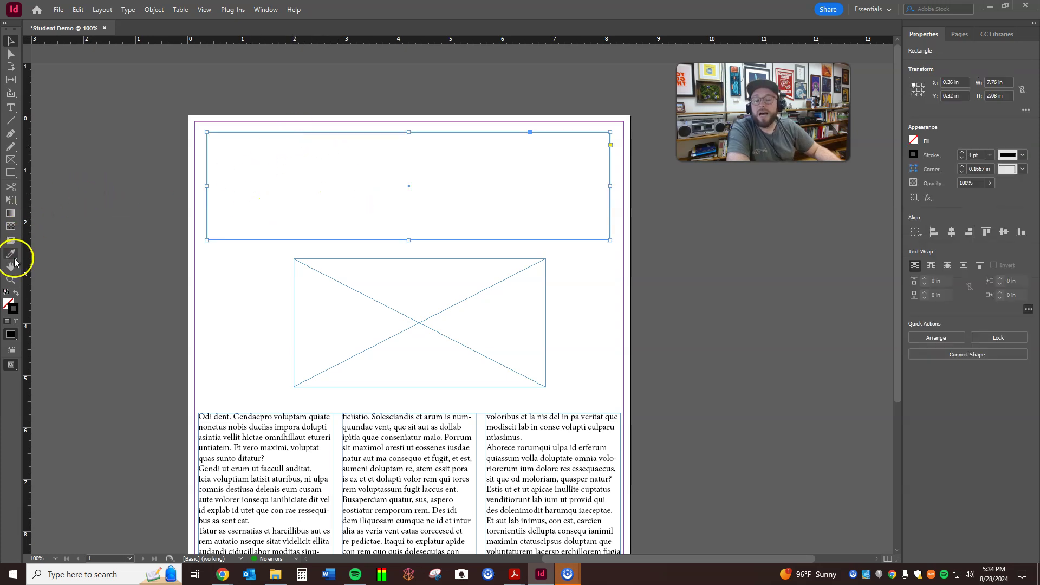
{"action": "left_click", "coordinate": [10, 107]}
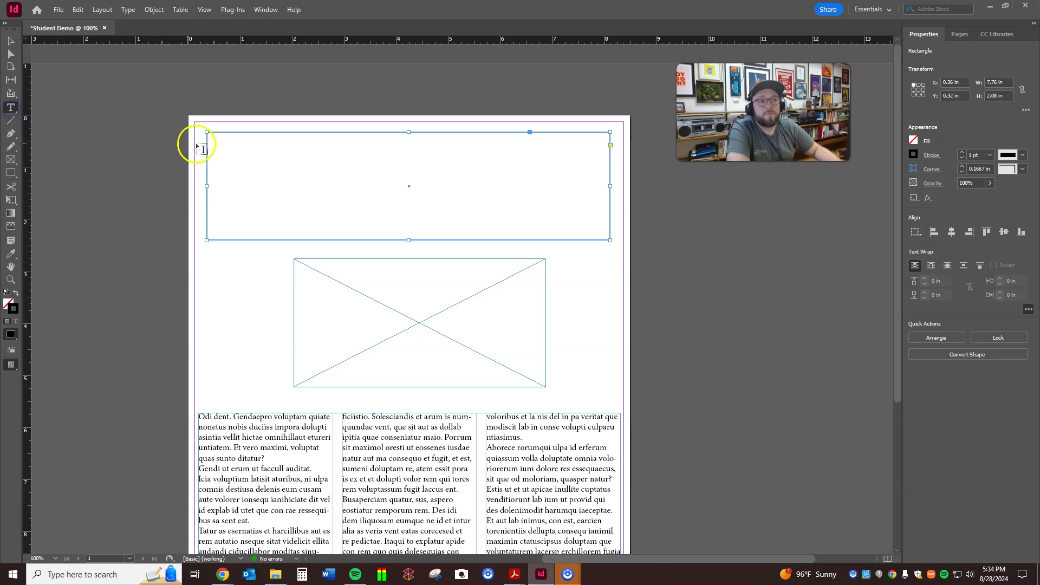
{"action": "left_click", "coordinate": [212, 135]}
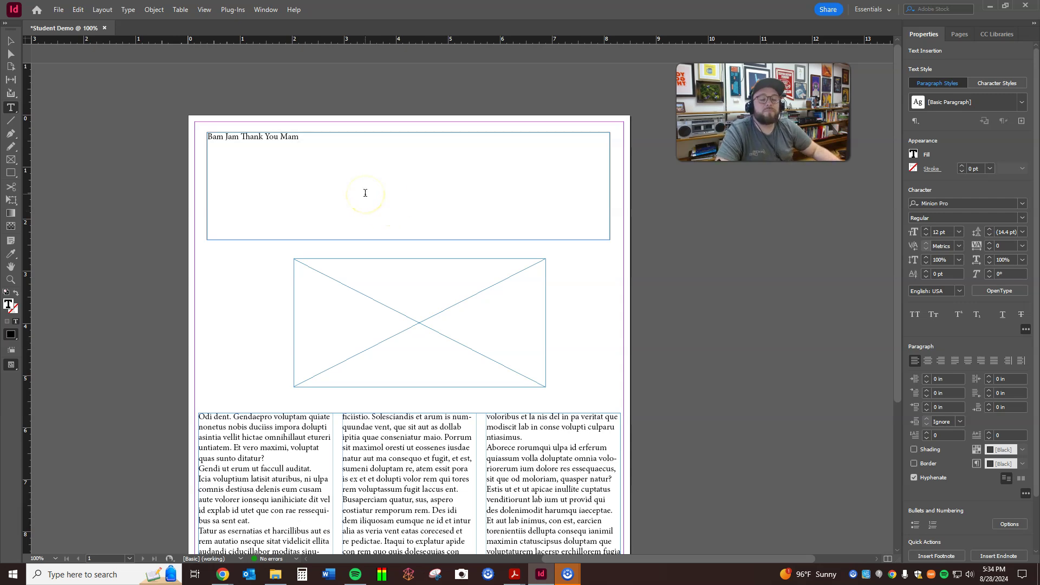
Set the font size of the whole heading line to 33 pt.
{"action": "left_click", "coordinate": [361, 158]}
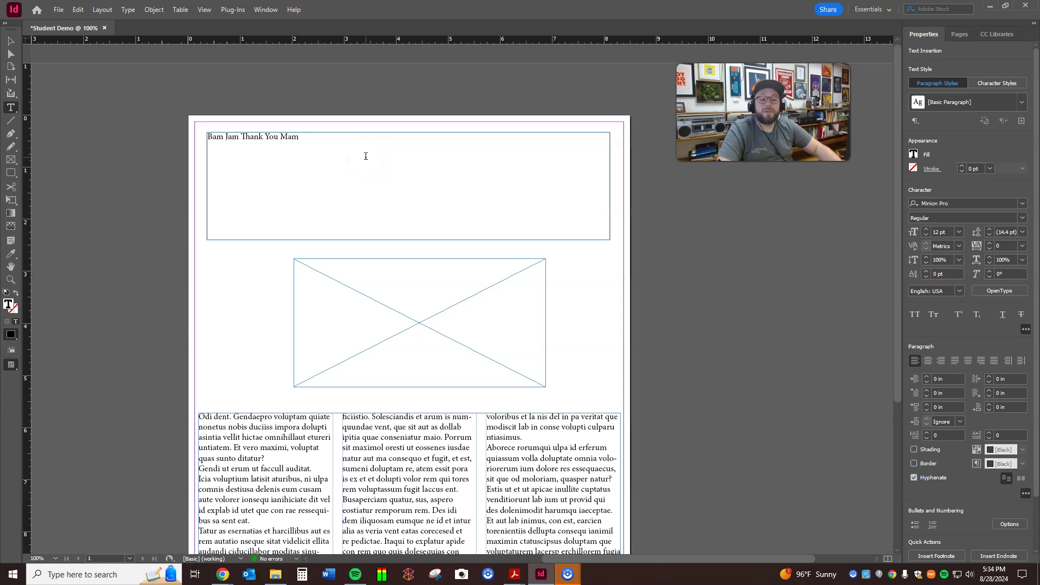
{"action": "left_click_drag", "start_coordinate": [352, 144], "coordinate": [153, 135]}
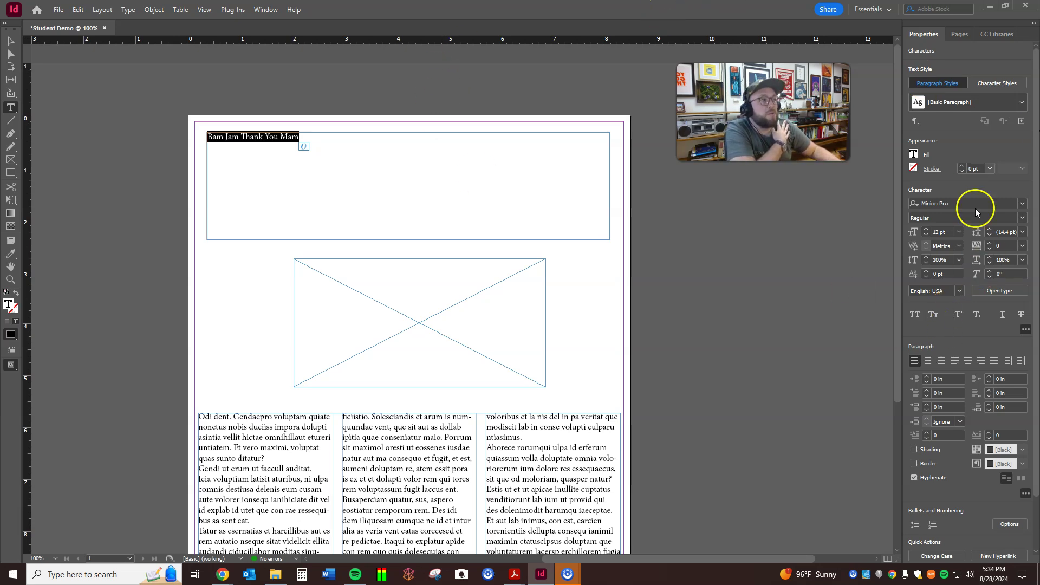
{"action": "left_click_drag", "start_coordinate": [925, 229], "coordinate": [925, 229]}
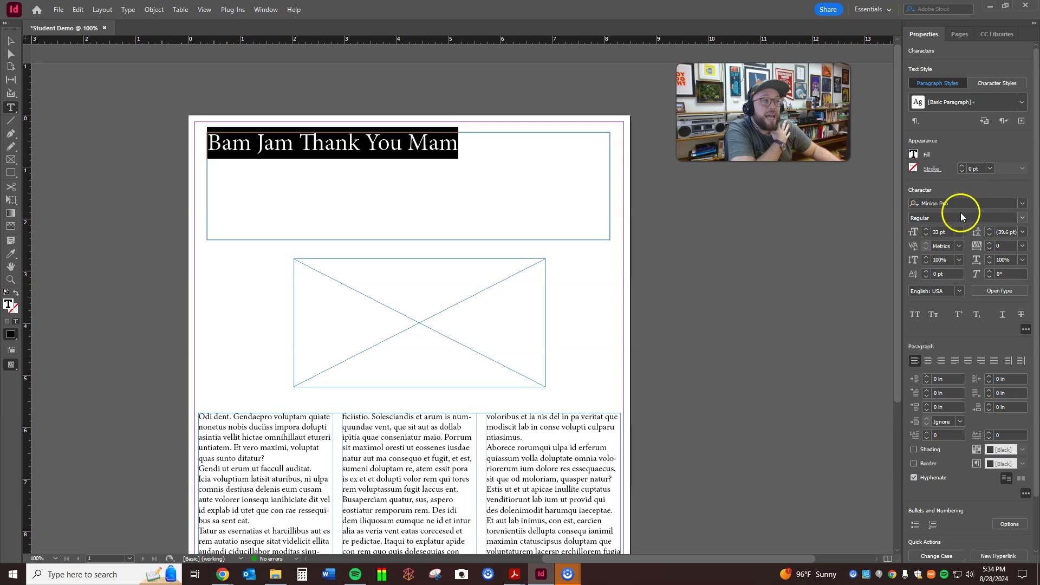
{"action": "left_click", "coordinate": [928, 218]}
{"action": "left_click", "coordinate": [1022, 218]}
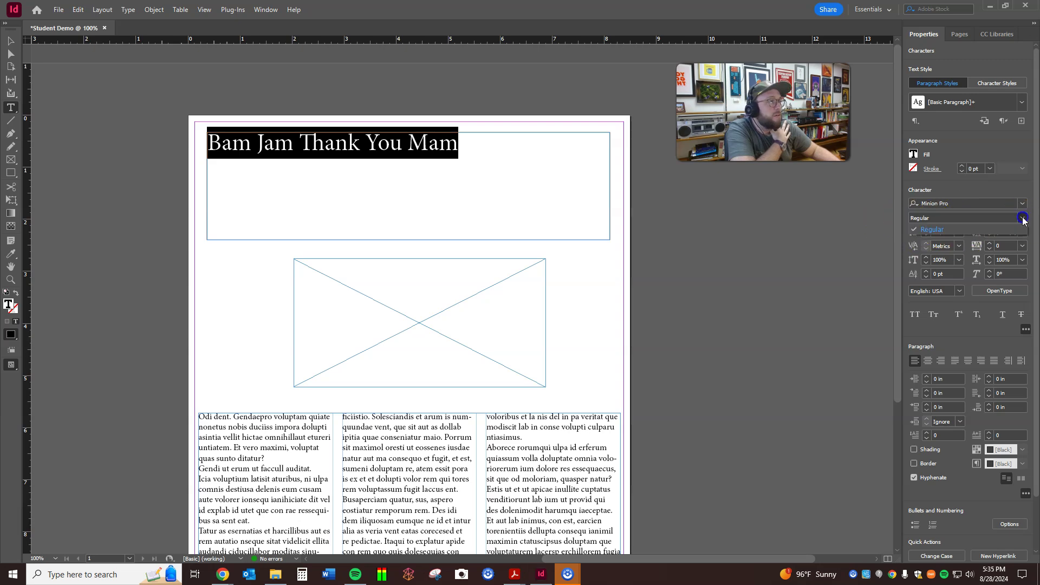
{"action": "left_click", "coordinate": [952, 230]}
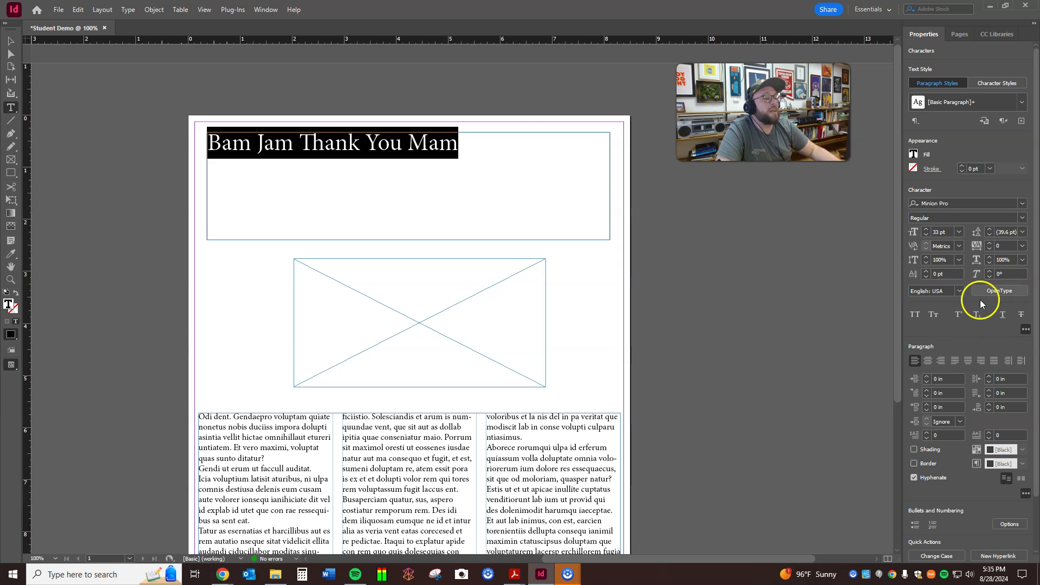
Change the font of the selected heading text to Palatino Linotype.
{"action": "left_click", "coordinate": [995, 202]}
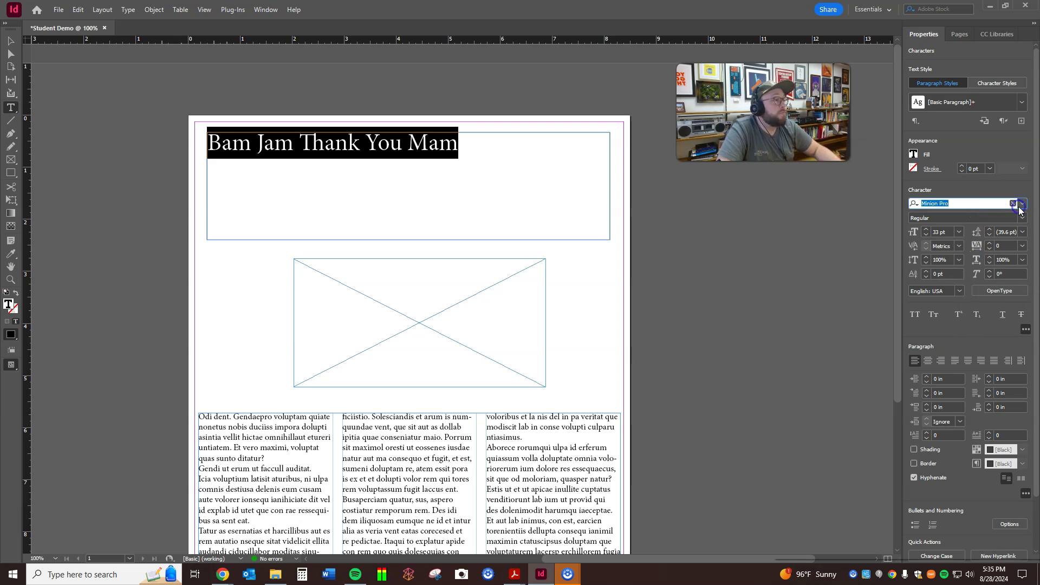
{"action": "left_click", "coordinate": [1021, 203]}
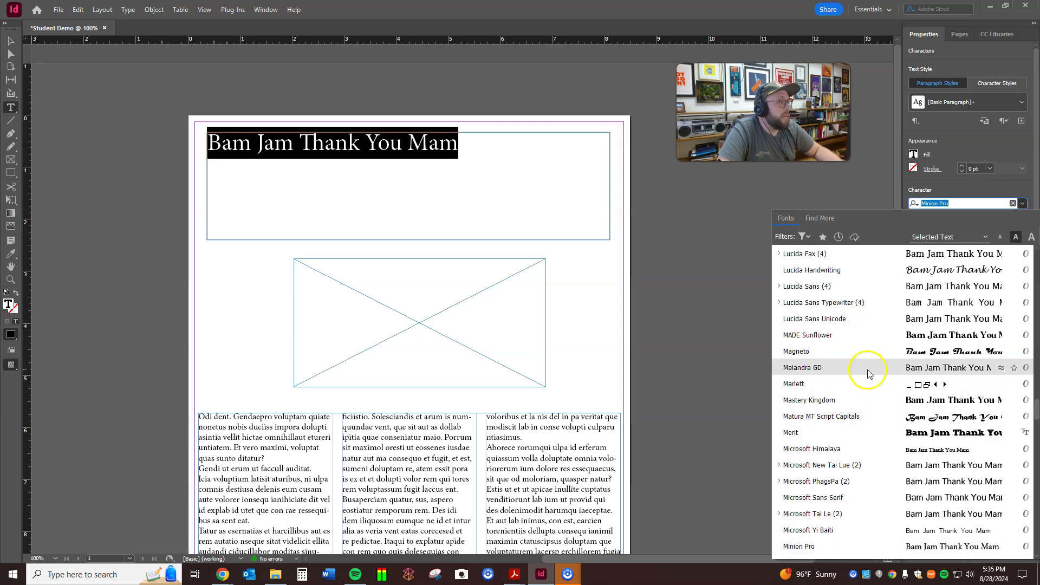
{"action": "scroll", "coordinate": [864, 368], "scroll_direction": "down", "scroll_amount": 3}
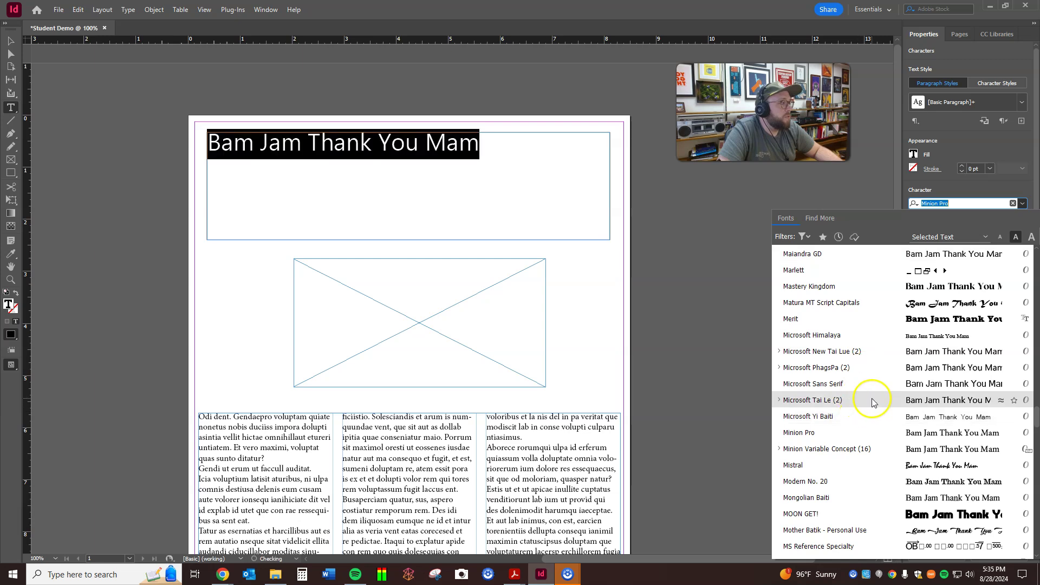
{"action": "scroll", "coordinate": [867, 404], "scroll_direction": "down", "scroll_amount": 7}
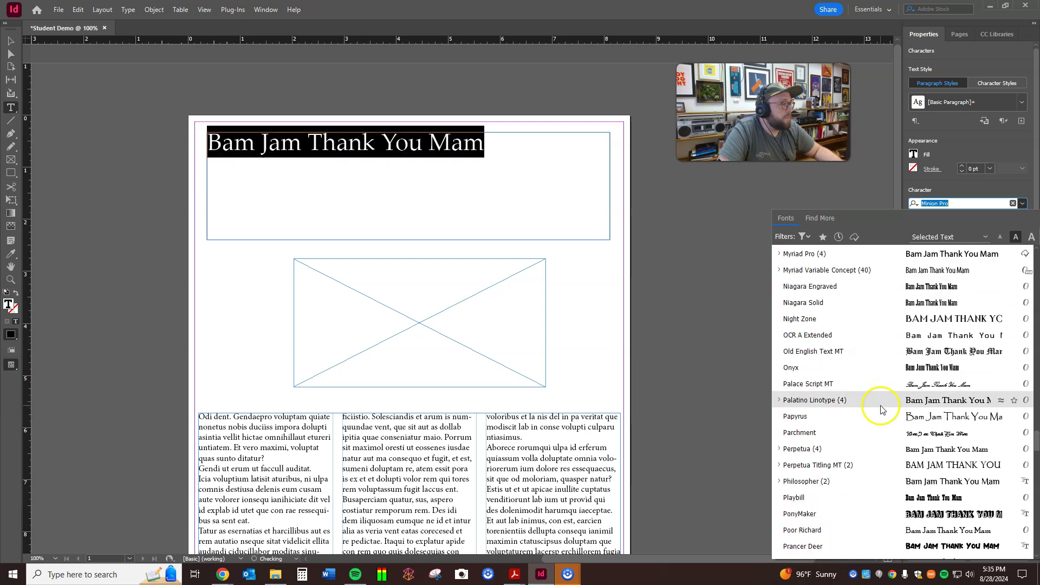
{"action": "left_click", "coordinate": [880, 404]}
Set the font style of the heading text to Bold.
{"action": "left_click", "coordinate": [969, 193]}
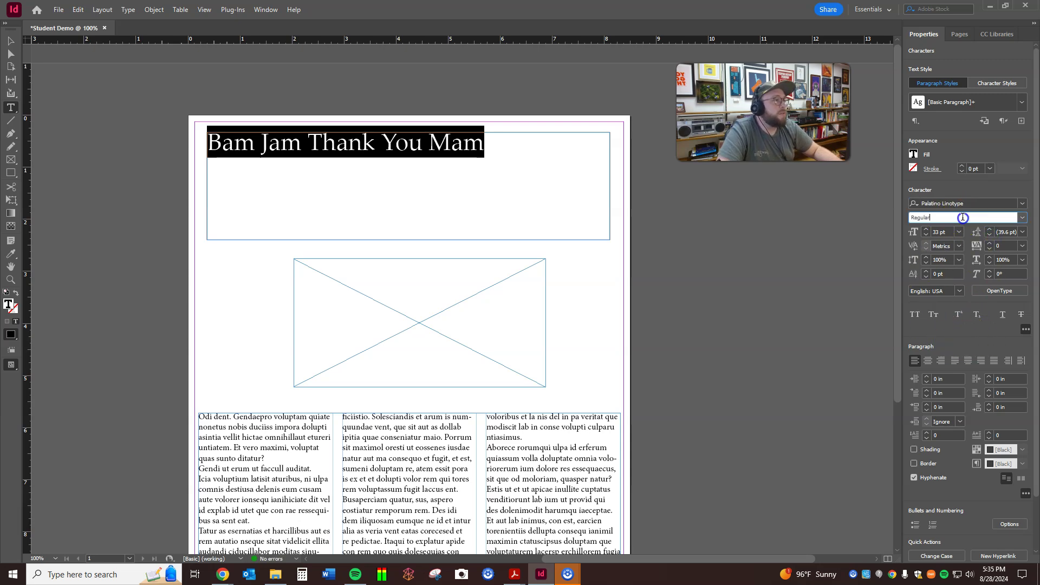
{"action": "left_click", "coordinate": [1021, 218]}
{"action": "left_click", "coordinate": [962, 253]}
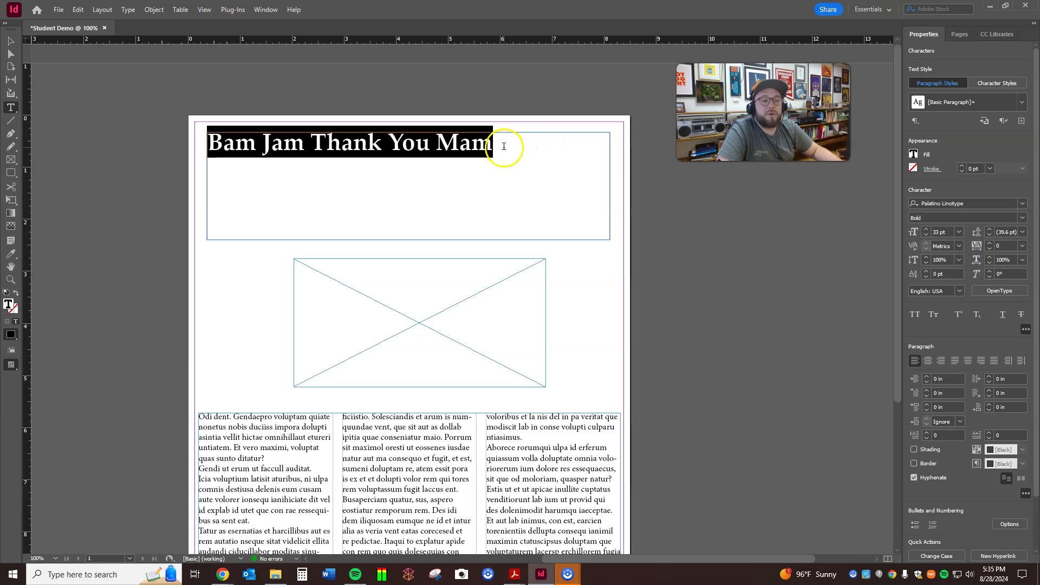
Fill the whole "Bam Jam Thank You Mam" heading with the green C=75 M=5 Y=100 K=0 swatch and deselect the text.
{"action": "left_click", "coordinate": [498, 140]}
{"action": "left_click_drag", "start_coordinate": [497, 139], "coordinate": [139, 127]}
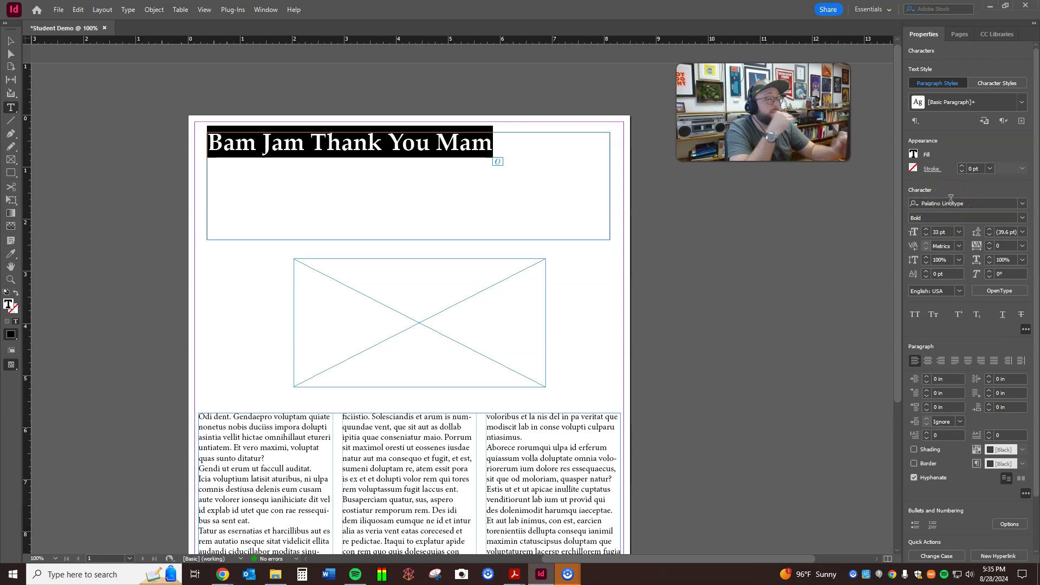
{"action": "left_click", "coordinate": [914, 156]}
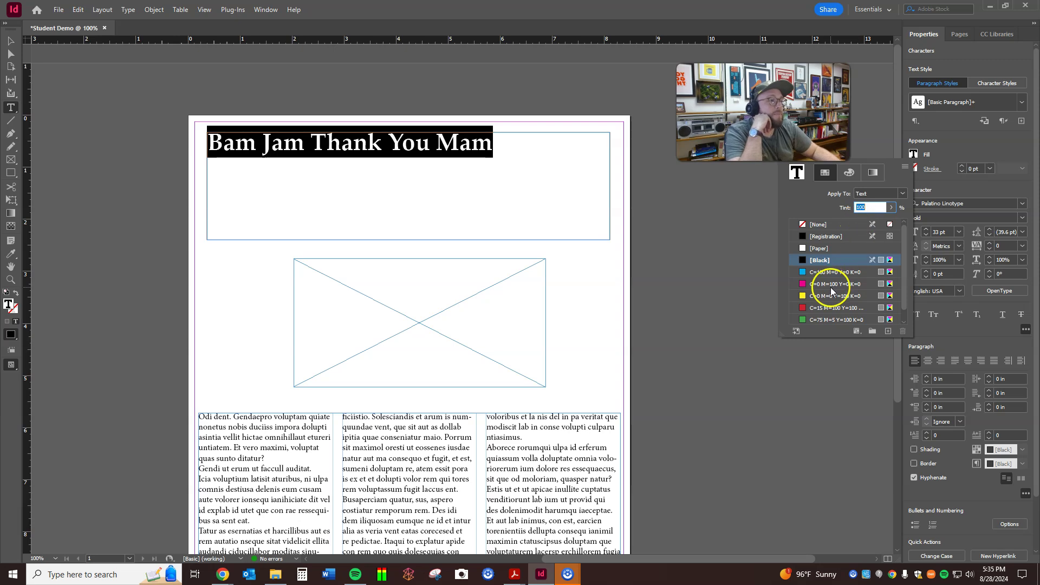
{"action": "left_click", "coordinate": [849, 173]}
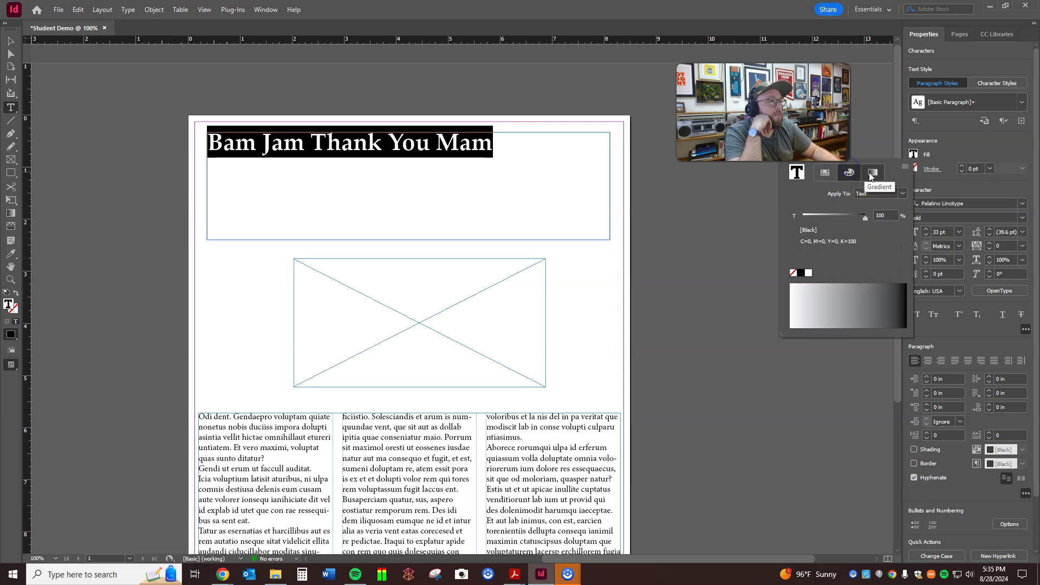
{"action": "left_click", "coordinate": [872, 172]}
{"action": "left_click", "coordinate": [825, 172]}
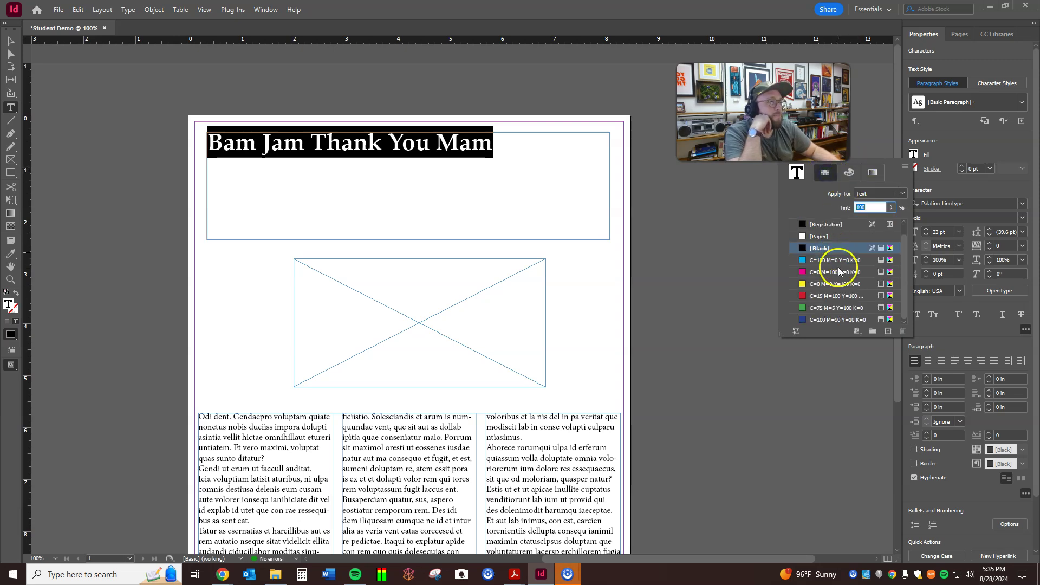
{"action": "left_click", "coordinate": [842, 308]}
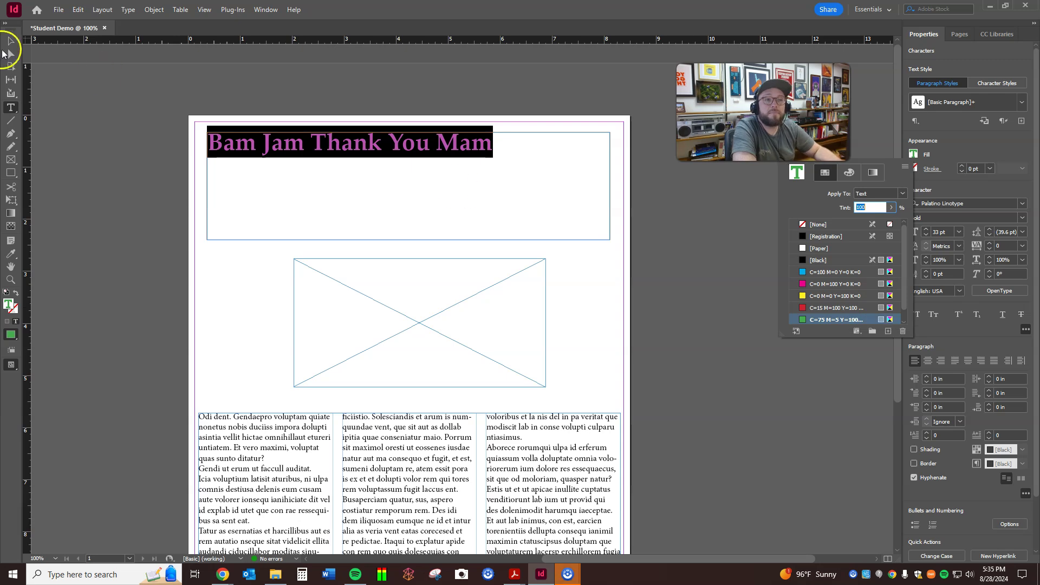
{"action": "left_click", "coordinate": [109, 116]}
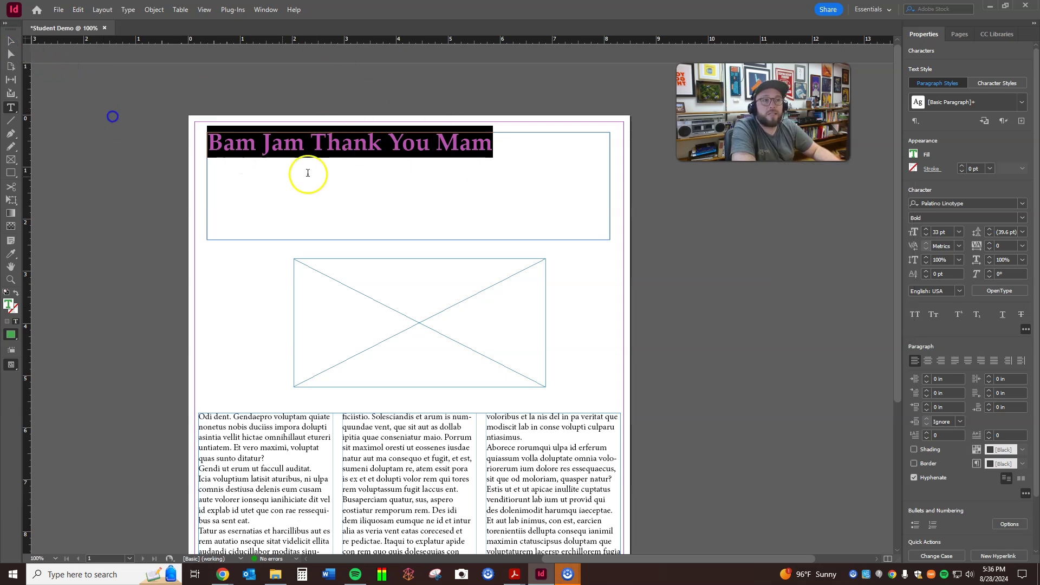
{"action": "left_click", "coordinate": [313, 167]}
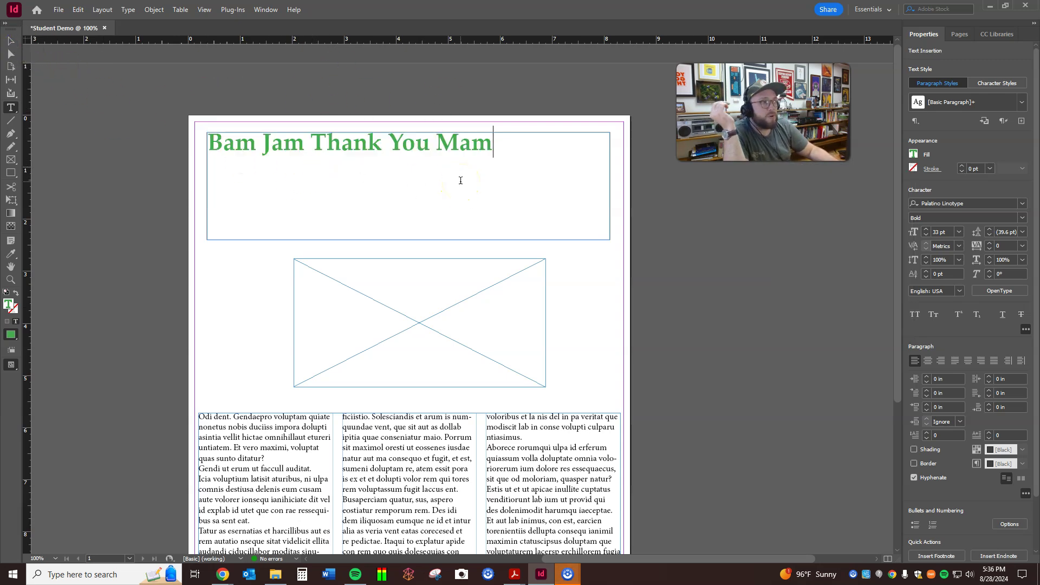
Center-align the heading line horizontally within its text frame.
{"action": "left_click_drag", "start_coordinate": [548, 162], "coordinate": [198, 128]}
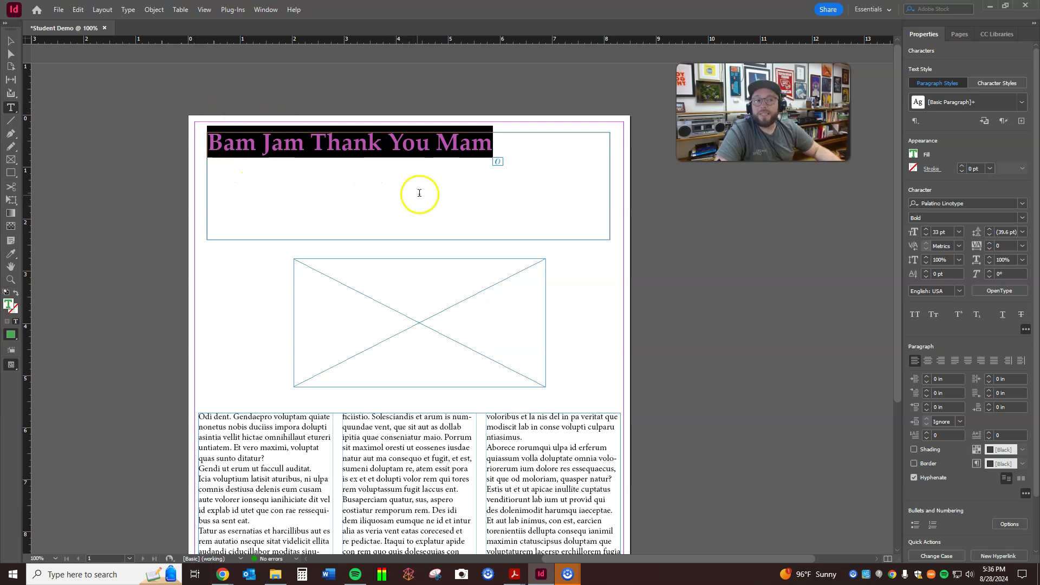
{"action": "left_click", "coordinate": [371, 194]}
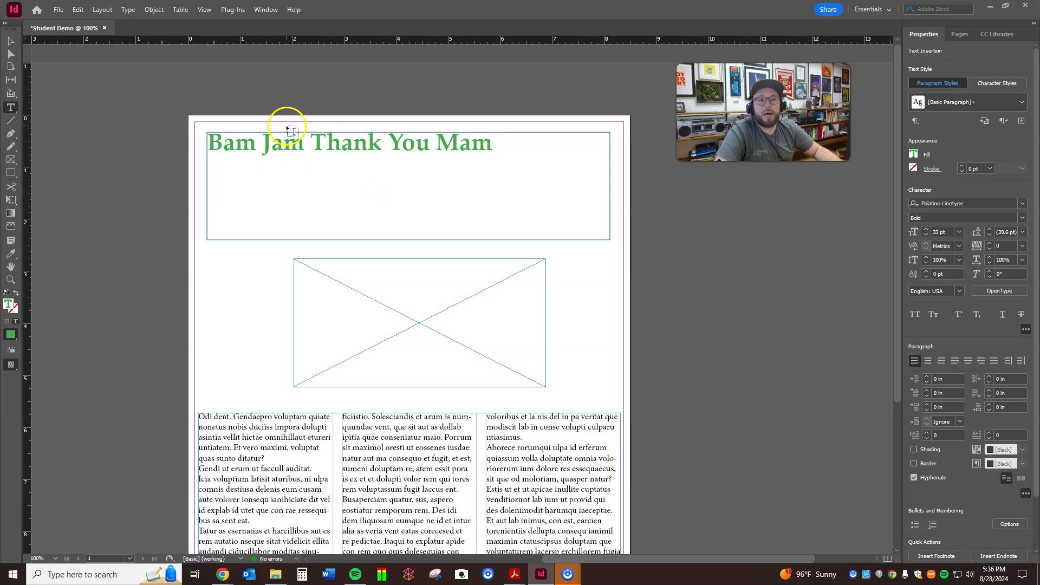
{"action": "triple_click", "coordinate": [507, 142]}
{"action": "scroll", "coordinate": [568, 162], "scroll_direction": "left", "scroll_amount": 3}
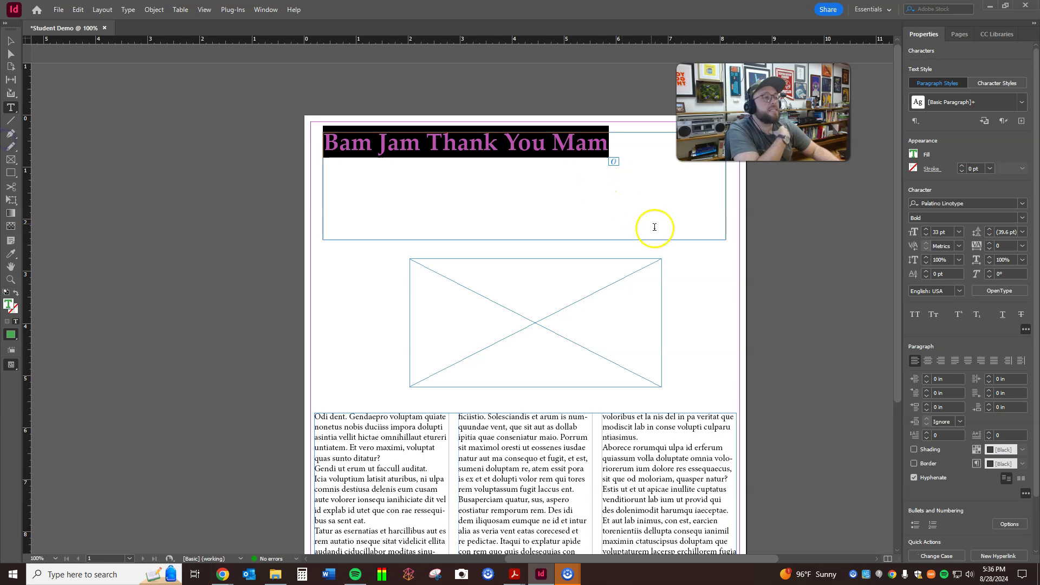
{"action": "left_click", "coordinate": [928, 361]}
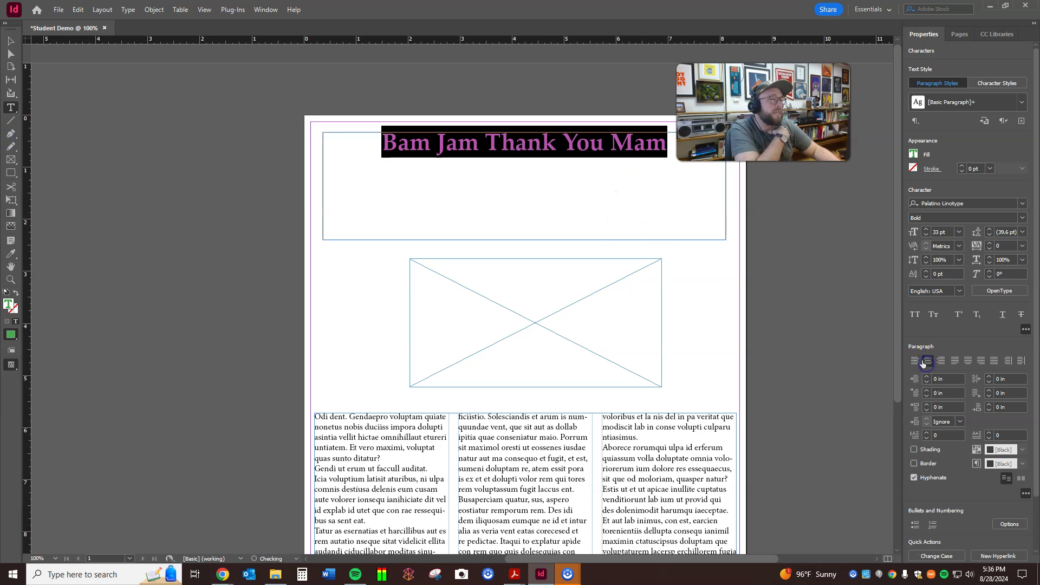
{"action": "left_click", "coordinate": [498, 152]}
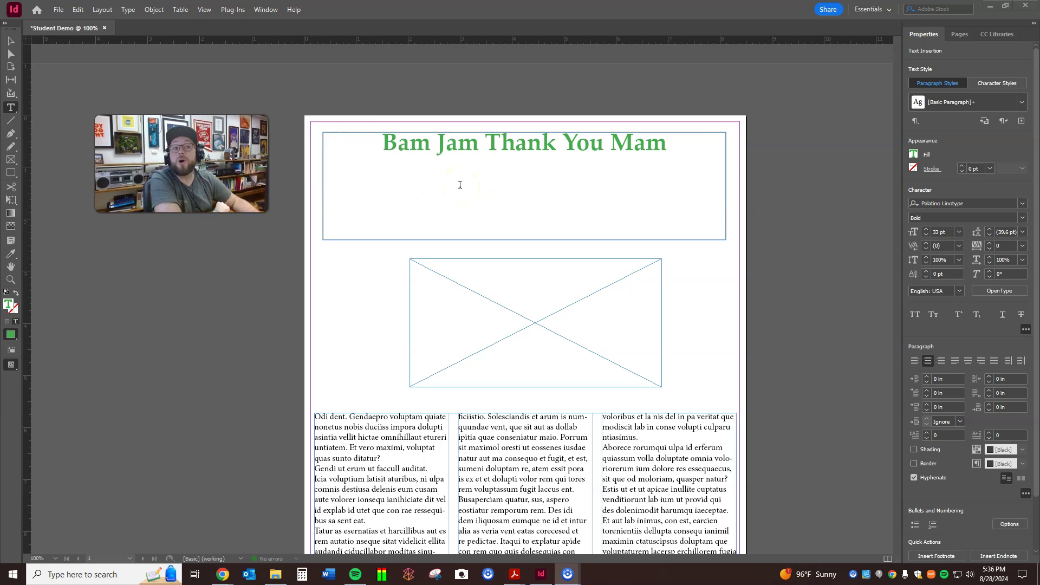
Set the heading frame's vertical justification to Center in its Text Frame Options and apply it.
{"action": "left_click", "coordinate": [486, 156]}
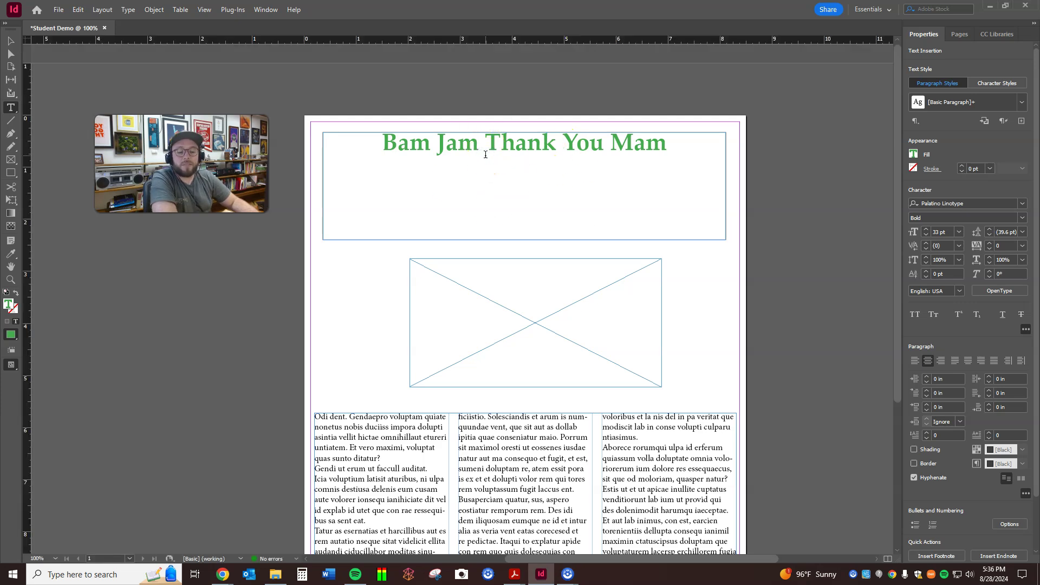
{"action": "key", "text": "ctrl+b"}
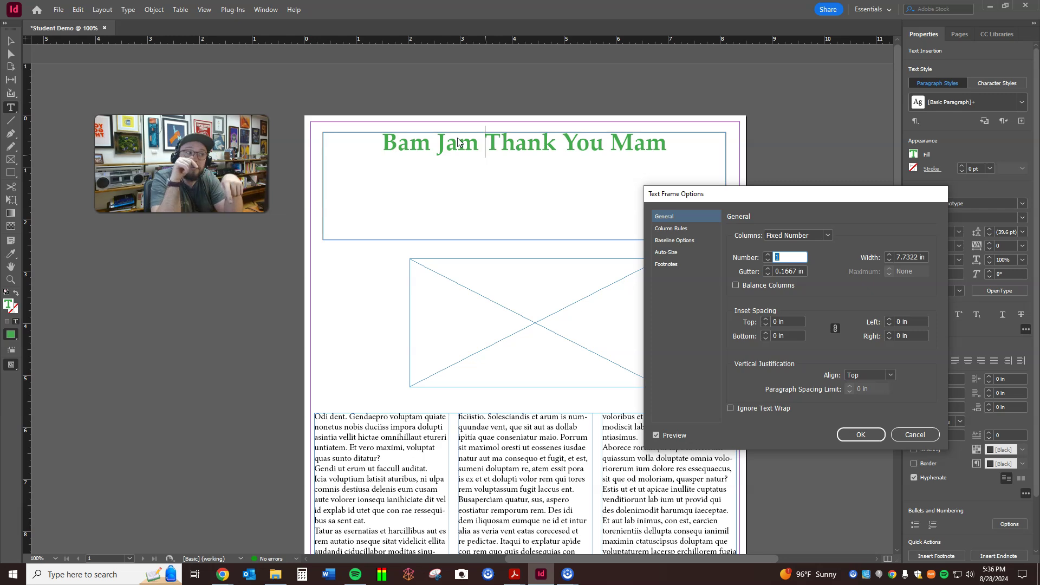
{"action": "left_click_drag", "start_coordinate": [813, 200], "coordinate": [767, 275]}
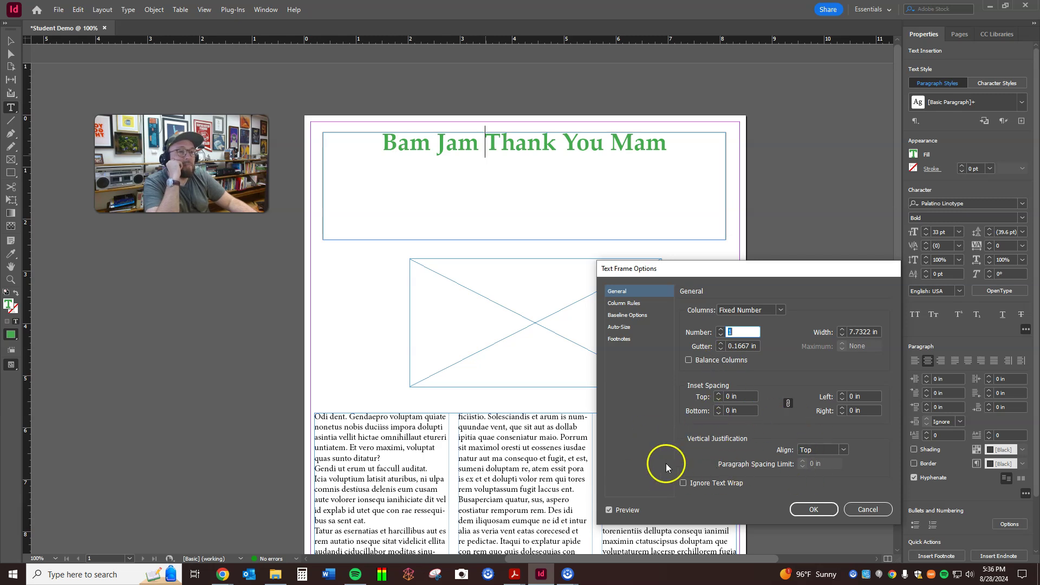
{"action": "left_click", "coordinate": [843, 450]}
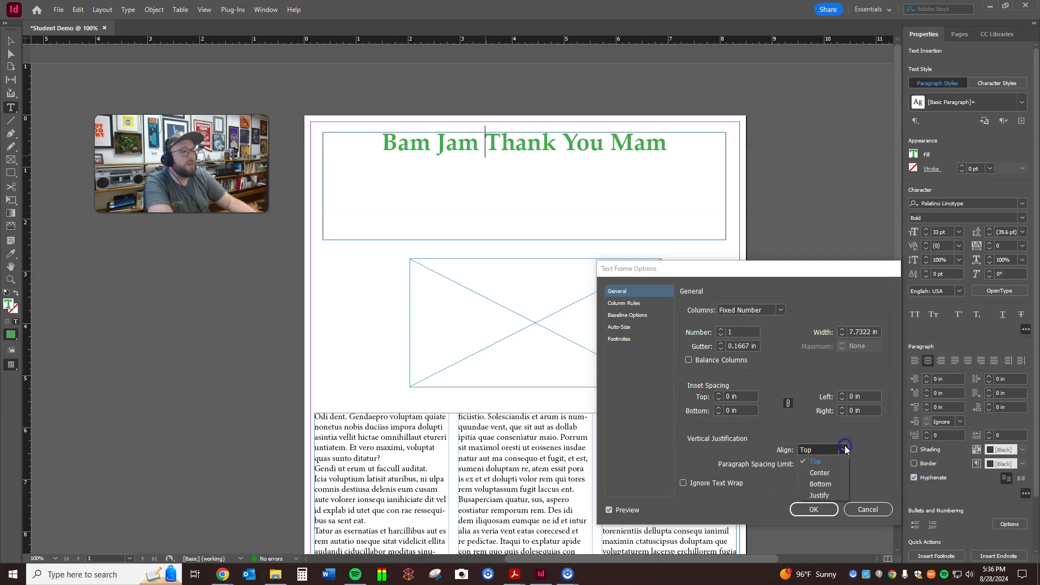
{"action": "left_click", "coordinate": [820, 473]}
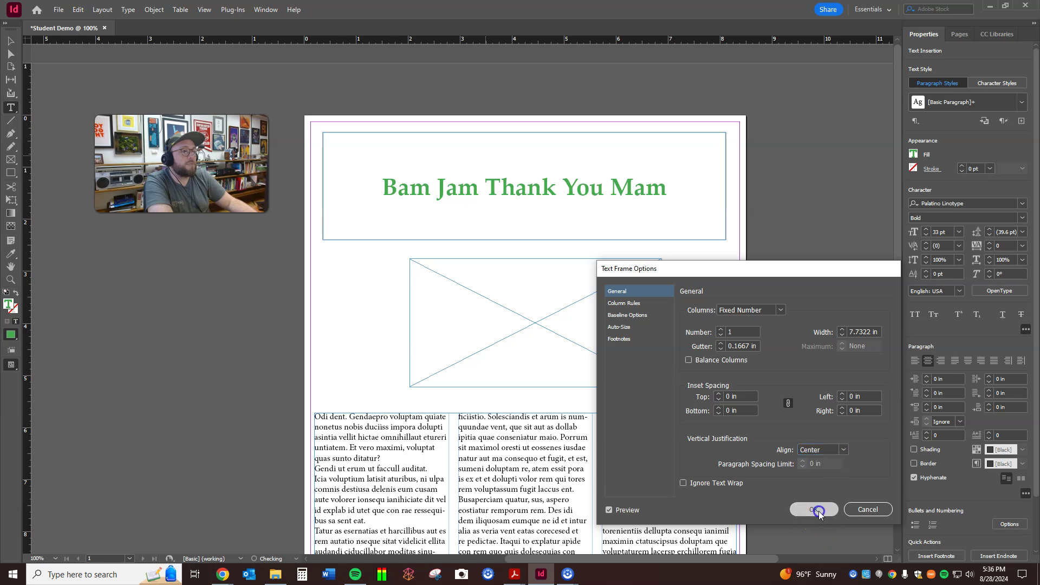
{"action": "left_click", "coordinate": [814, 509]}
{"action": "left_click", "coordinate": [647, 278]}
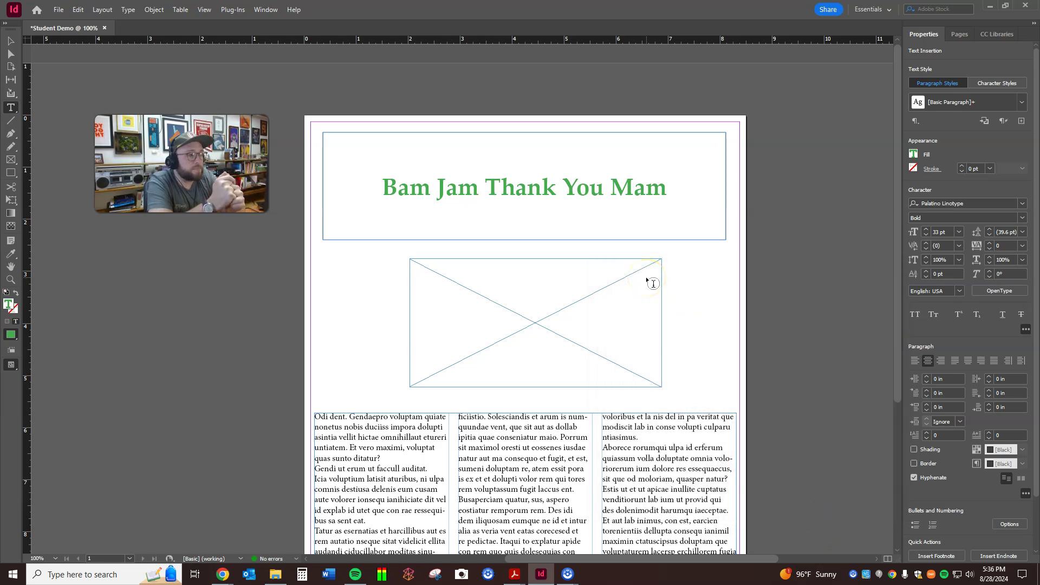
{"action": "left_click", "coordinate": [106, 442]}
{"action": "left_click", "coordinate": [146, 385]}
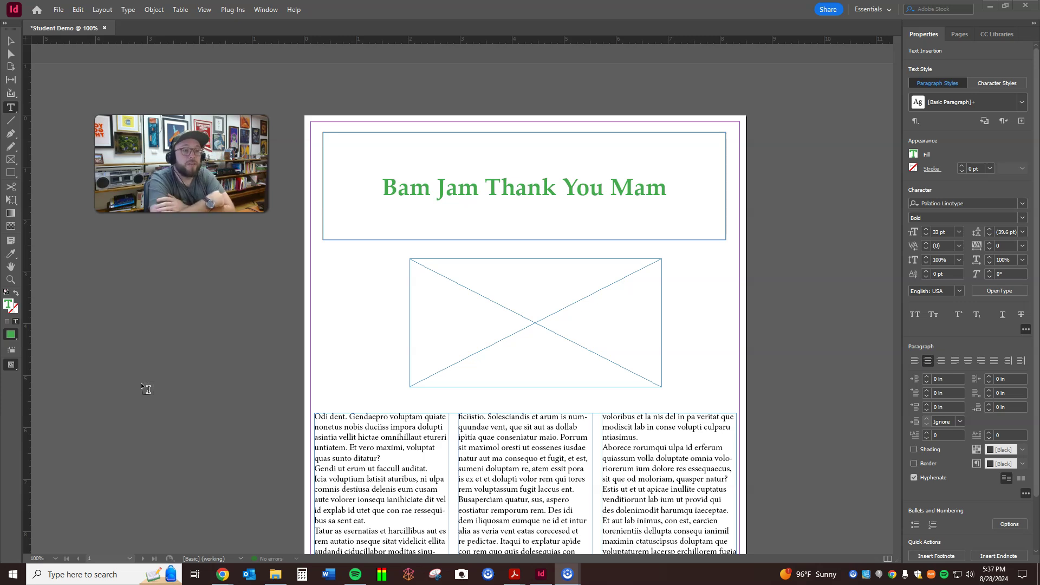
{"action": "left_click", "coordinate": [278, 325]}
{"action": "scroll", "coordinate": [394, 302], "scroll_direction": "down", "scroll_amount": 4}
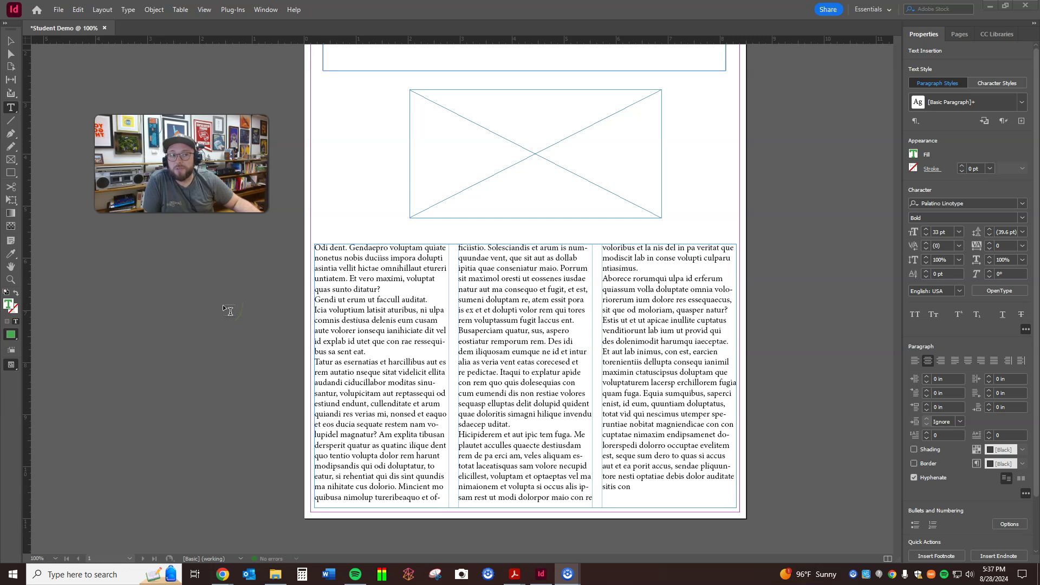
Deselect everything with the Selection tool and show the page in Preview mode to review the layout without frame edges and guides.
{"action": "left_click", "coordinate": [10, 41]}
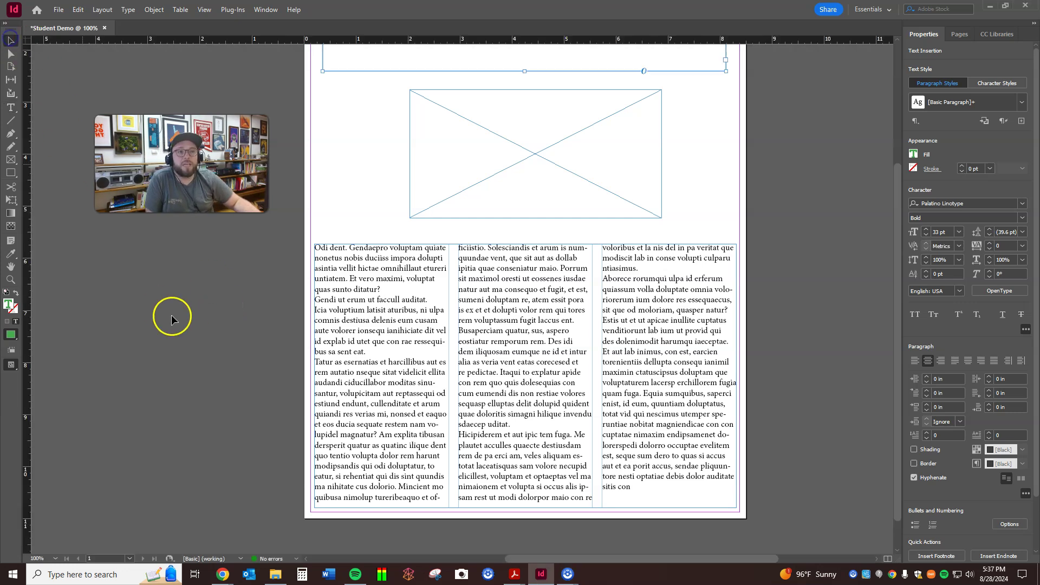
{"action": "left_click", "coordinate": [234, 305]}
{"action": "scroll", "coordinate": [650, 327], "scroll_direction": "up", "scroll_amount": 3}
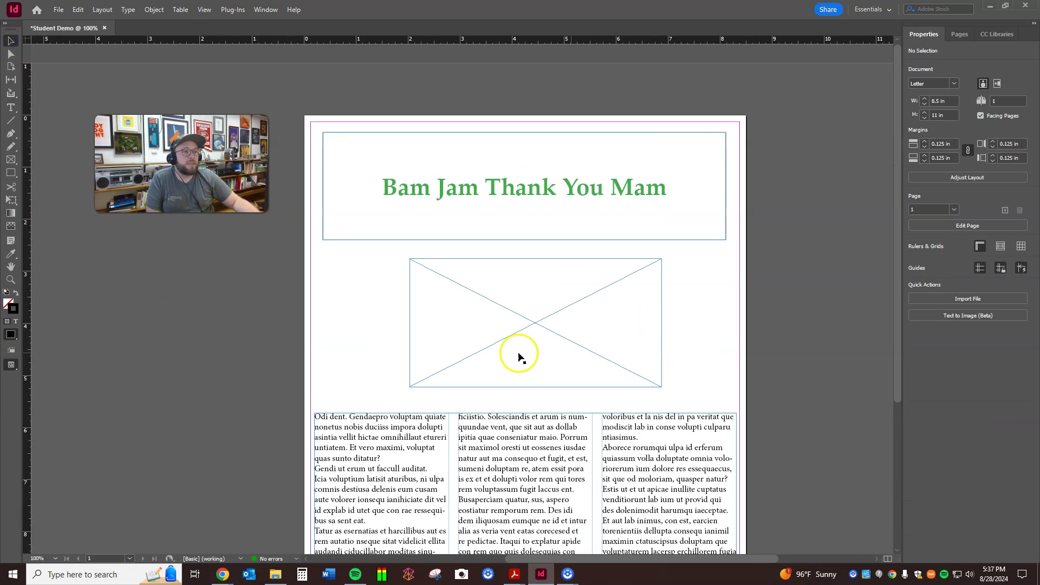
{"action": "scroll", "coordinate": [248, 276], "scroll_direction": "down", "scroll_amount": 1}
{"action": "scroll", "coordinate": [522, 325], "scroll_direction": "down", "scroll_amount": 2}
{"action": "scroll", "coordinate": [515, 342], "scroll_direction": "up", "scroll_amount": 3}
{"action": "scroll", "coordinate": [518, 336], "scroll_direction": "down", "scroll_amount": 2}
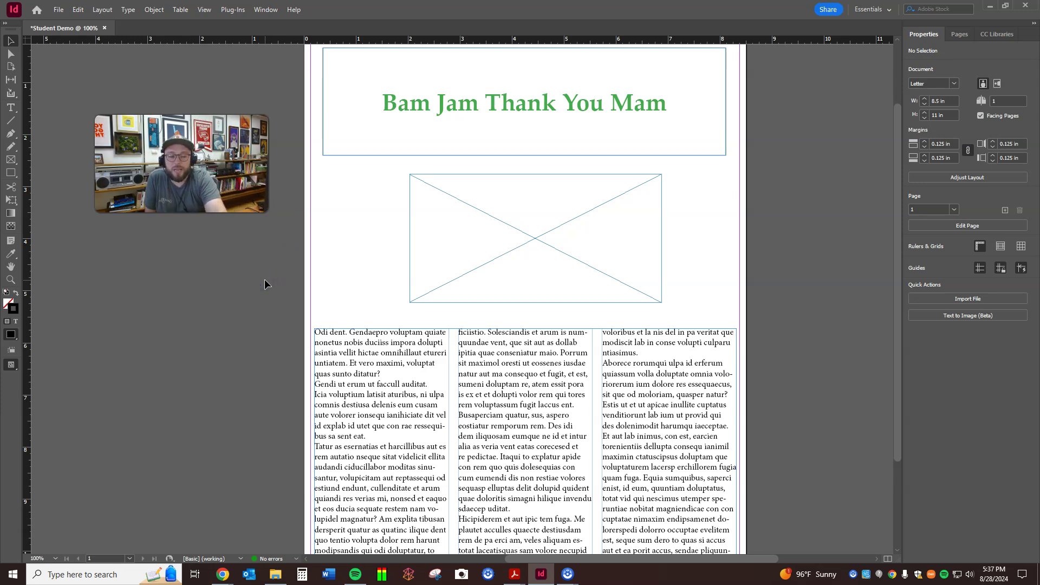
{"action": "key", "text": "w"}
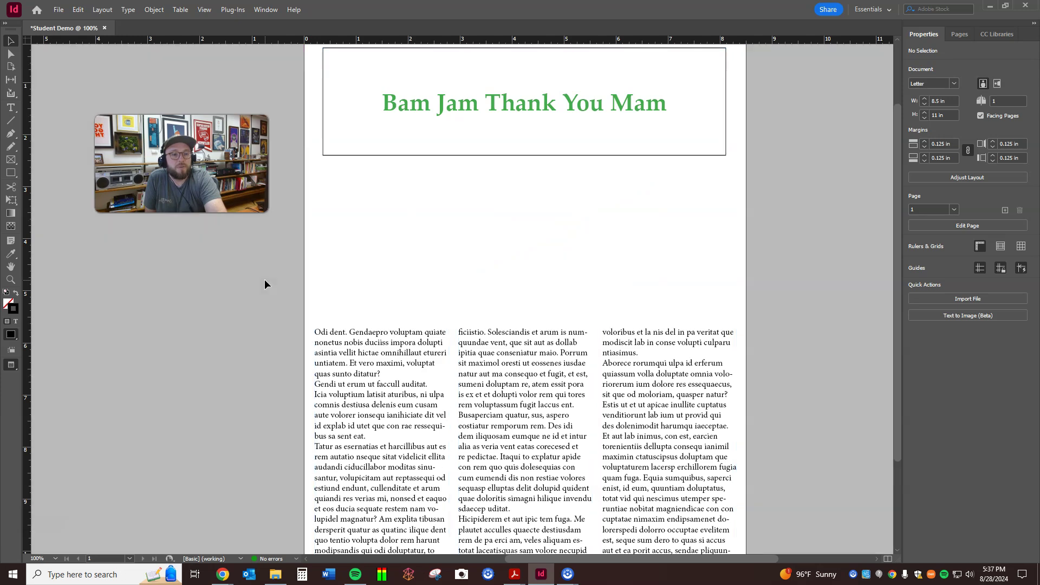
{"action": "scroll", "coordinate": [286, 286], "scroll_direction": "up", "scroll_amount": 2}
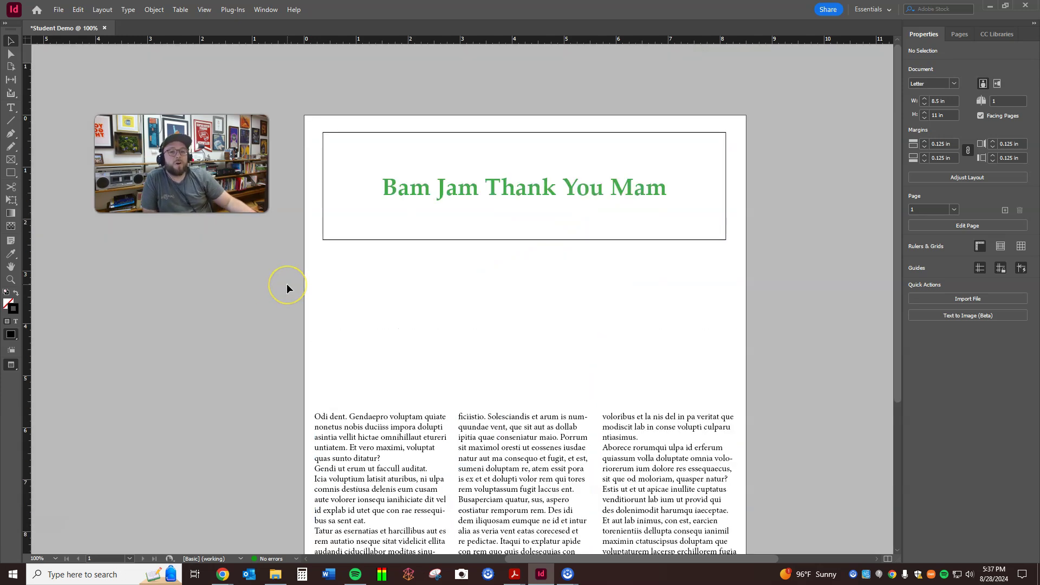
{"action": "scroll", "coordinate": [828, 192], "scroll_direction": "down", "scroll_amount": 4}
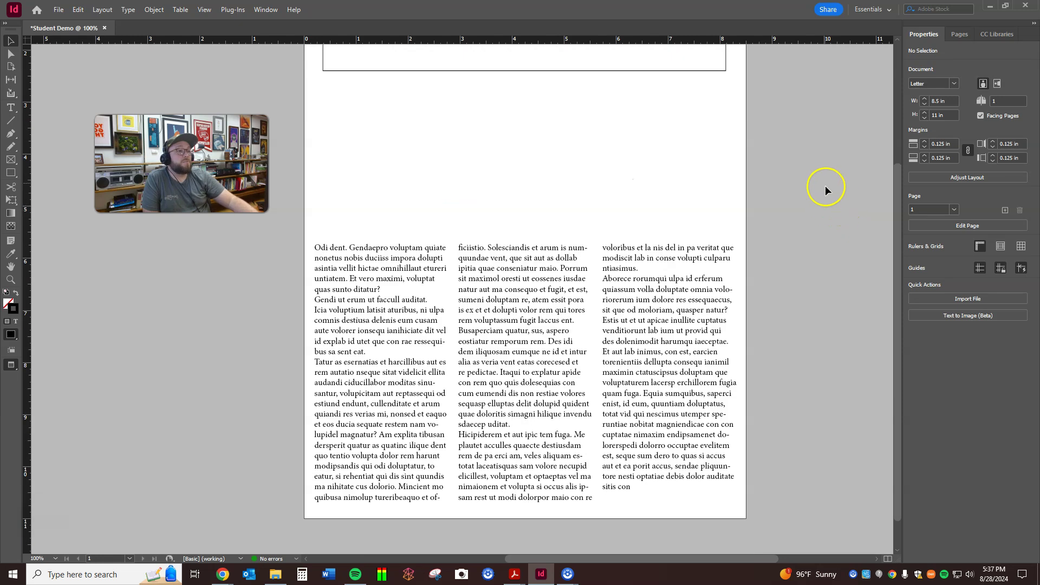
{"action": "scroll", "coordinate": [825, 187], "scroll_direction": "up", "scroll_amount": 3}
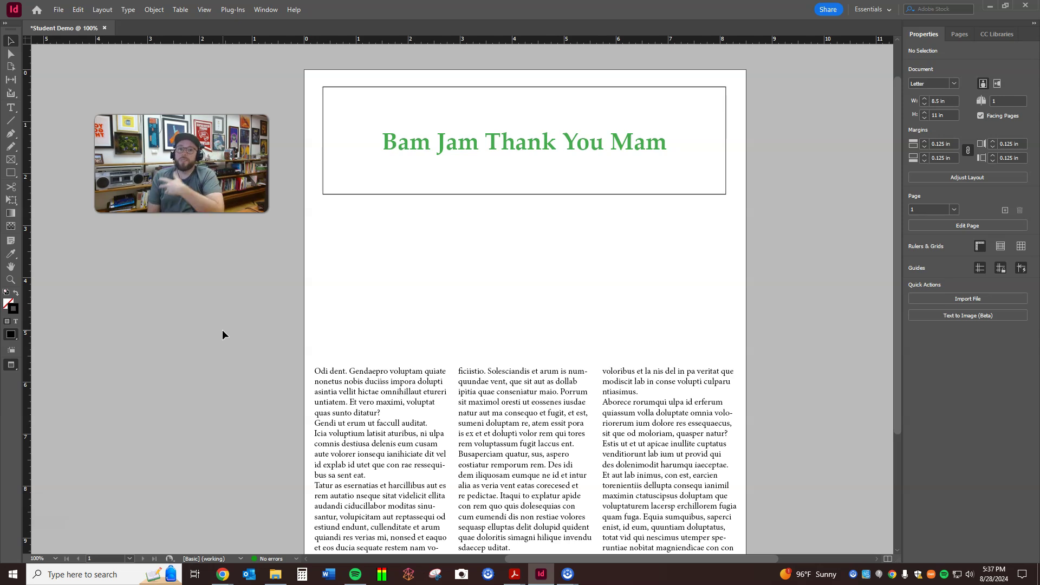
Return the page from Preview to Normal mode with frame edges and guides shown, and look over the view options without changing any.
{"action": "key", "text": "w"}
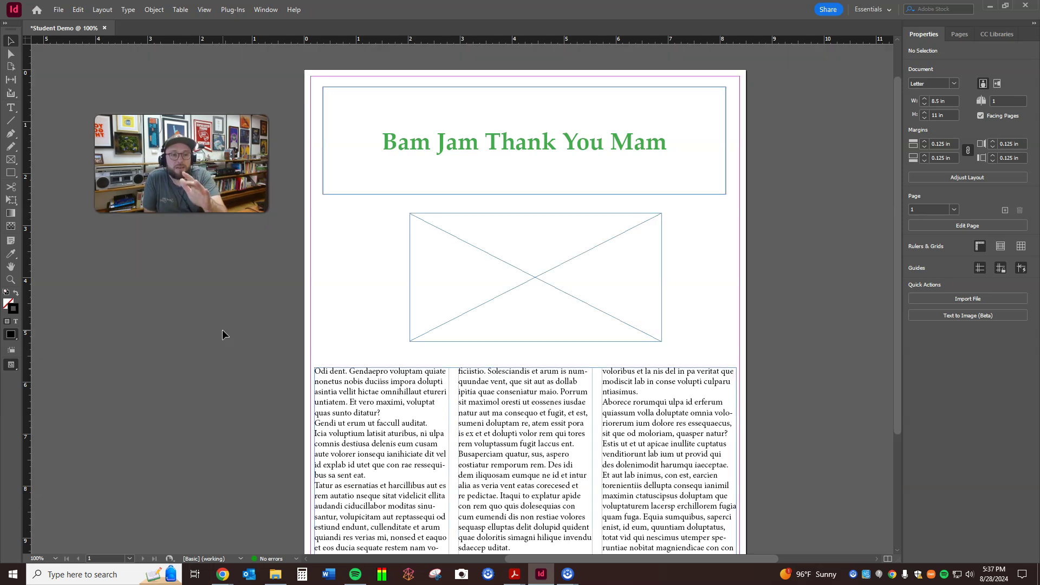
{"action": "left_click", "coordinate": [79, 343]}
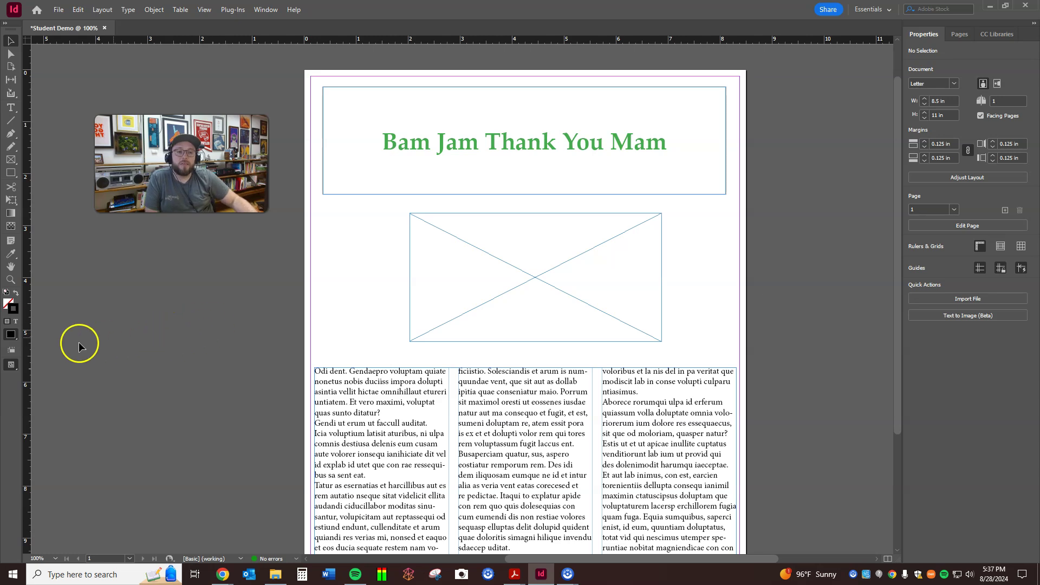
{"action": "left_click", "coordinate": [12, 366]}
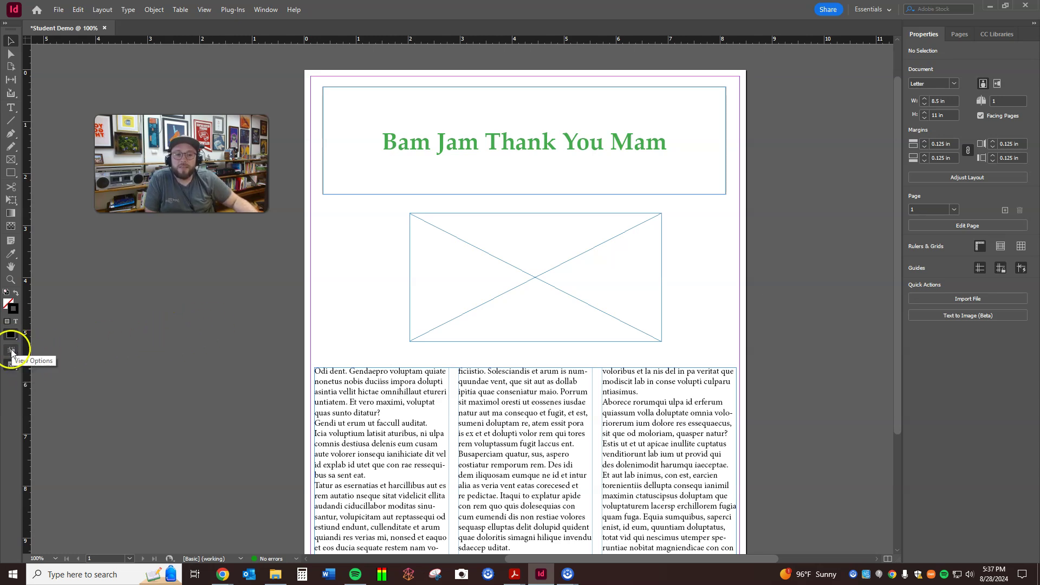
{"action": "left_click", "coordinate": [11, 351]}
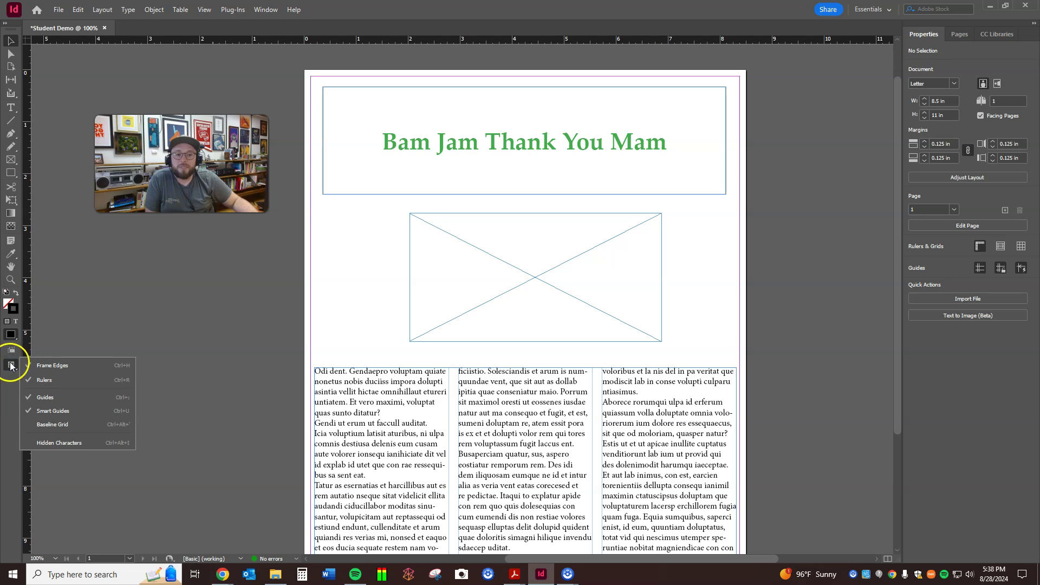
{"action": "left_click", "coordinate": [16, 371]}
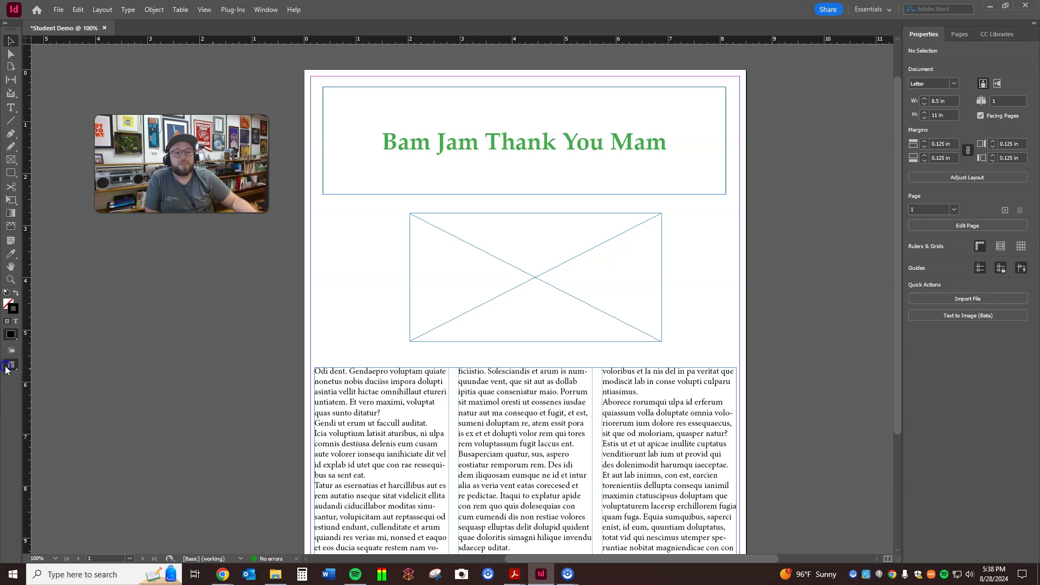
{"action": "left_click", "coordinate": [135, 335]}
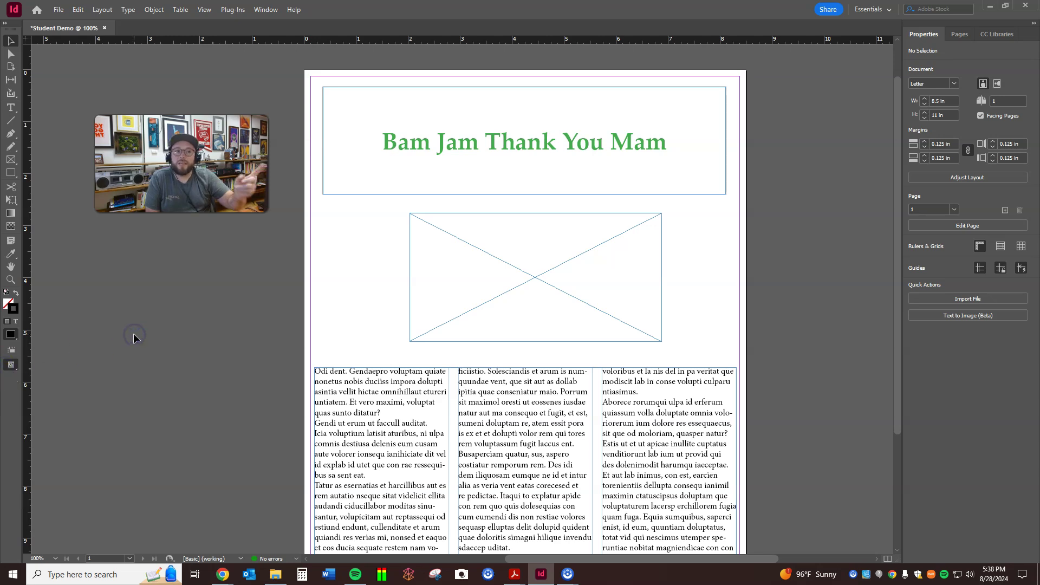